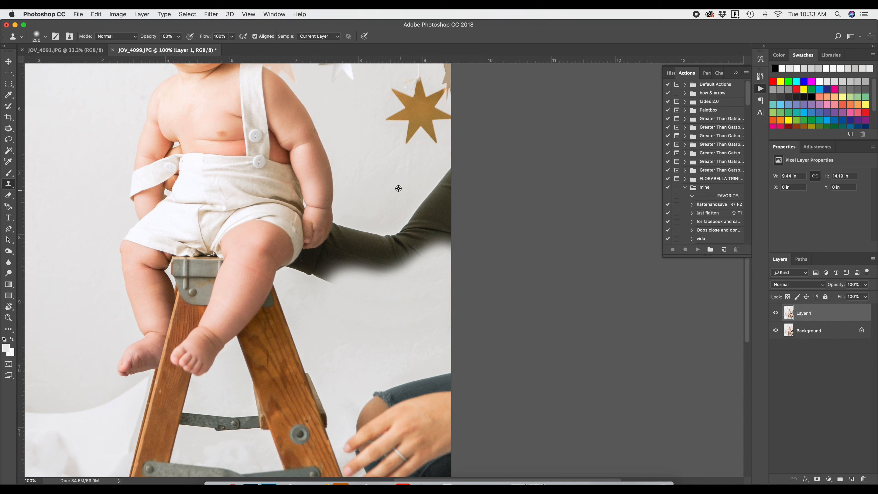
Clone wall texture over the sleeve's lower edge and patch the outer sleeve below the gold star with clean backdrop
alt+click(399, 174)
mouse_move(403, 231)
mouse_down()
mouse_move(394, 257)
mouse_move(389, 226)
mouse_move(378, 232)
mouse_move(407, 214)
mouse_move(391, 240)
mouse_move(446, 232)
mouse_up()
key(j)
mouse_move(415, 175)
mouse_down()
mouse_move(421, 201)
mouse_move(439, 167)
mouse_move(415, 164)
mouse_move(402, 220)
mouse_move(413, 276)
mouse_move(478, 285)
mouse_move(469, 146)
mouse_move(441, 139)
mouse_up()
scroll(368, 193, left, 2)
scroll(367, 197, left, 10)
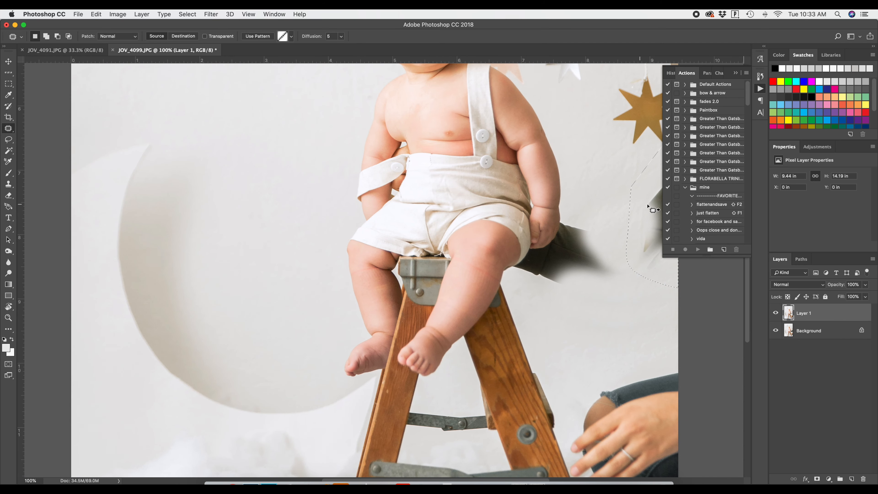
click(256, 208)
scroll(448, 278, right, 10)
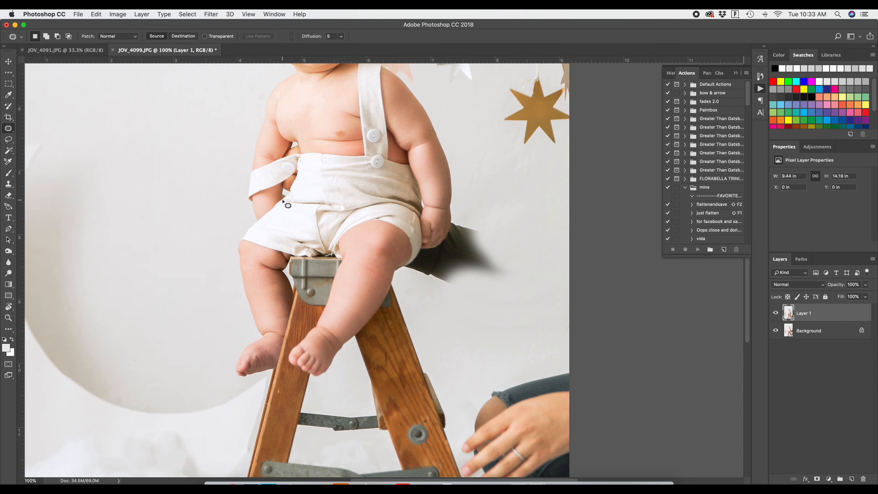
Patch out the adult's hand and knee beside the ladder with cloud backdrop, and patch a remaining spot in the clouds
scroll(460, 346, down, 5)
mouse_move(489, 227)
mouse_down()
mouse_move(414, 229)
mouse_move(375, 279)
mouse_up()
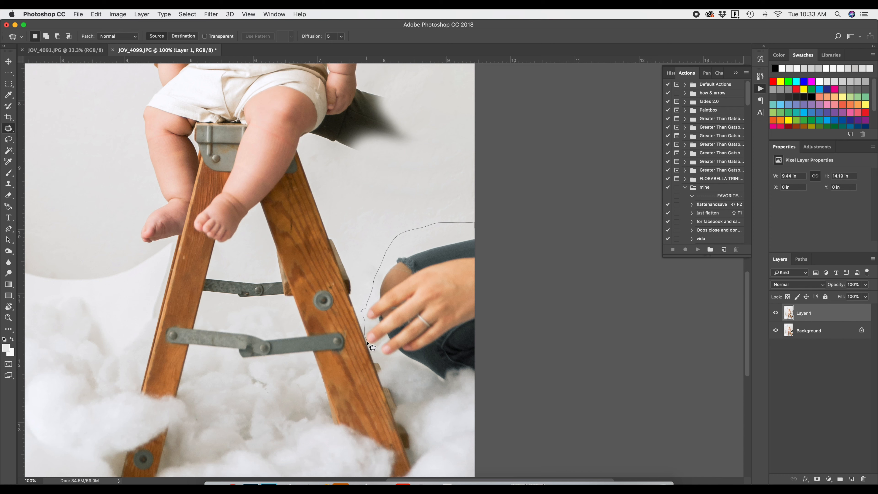
mouse_move(423, 372)
mouse_down()
mouse_move(482, 396)
mouse_move(512, 355)
mouse_move(523, 244)
mouse_move(506, 220)
mouse_up()
mouse_move(450, 270)
mouse_down()
mouse_move(99, 338)
mouse_move(101, 362)
mouse_move(77, 365)
mouse_up()
key(ctrl+d)
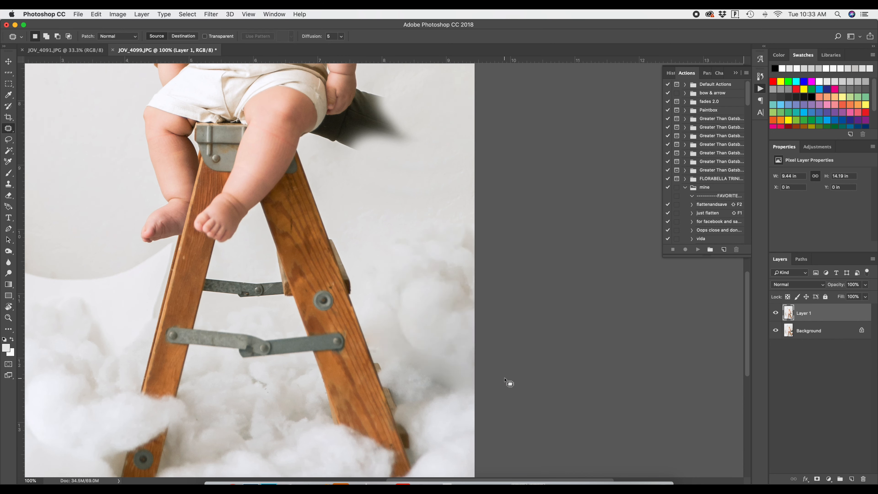
mouse_move(448, 346)
mouse_down()
mouse_move(402, 329)
mouse_move(443, 406)
mouse_move(467, 394)
mouse_move(311, 410)
mouse_move(269, 424)
mouse_up()
key(ctrl+d)
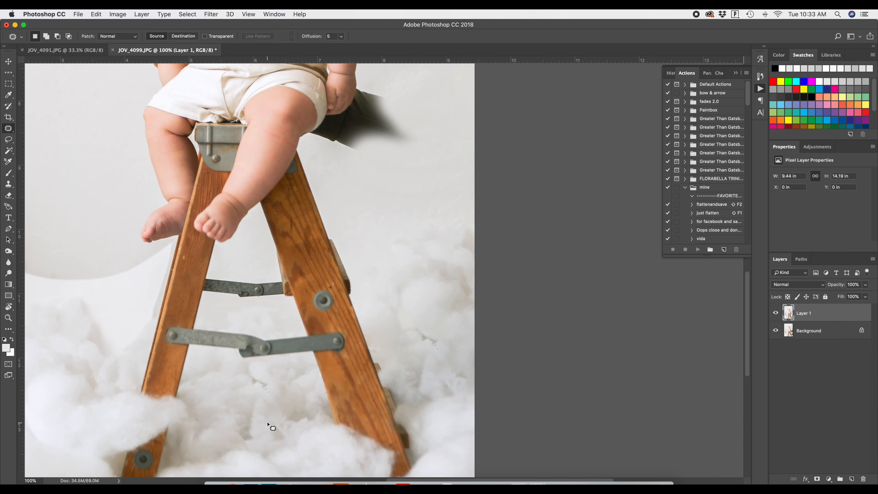
Try to patch the leftover sleeve piece beside the baby's hand with the outlined area as destination, and undo it
scroll(425, 329, up, 2)
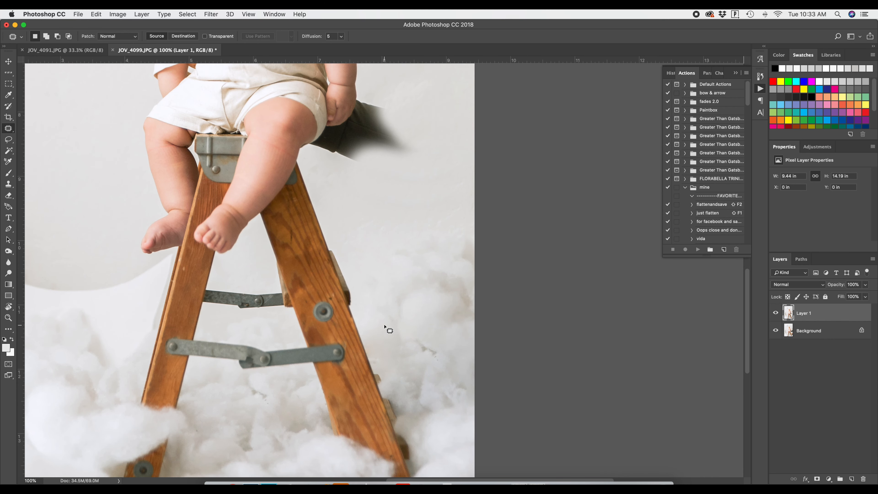
scroll(422, 395, up, 10)
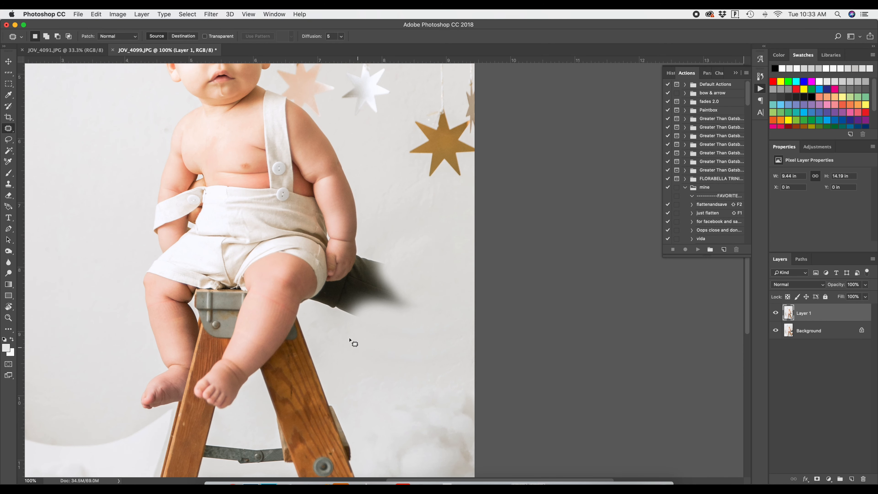
mouse_move(345, 332)
mouse_down()
mouse_move(446, 308)
mouse_move(428, 262)
mouse_move(378, 249)
mouse_move(350, 271)
mouse_move(366, 248)
mouse_move(318, 303)
mouse_up()
click(369, 246)
mouse_move(358, 336)
mouse_down()
mouse_move(420, 333)
mouse_move(439, 292)
mouse_move(411, 243)
mouse_move(384, 243)
mouse_up()
right_click(400, 274)
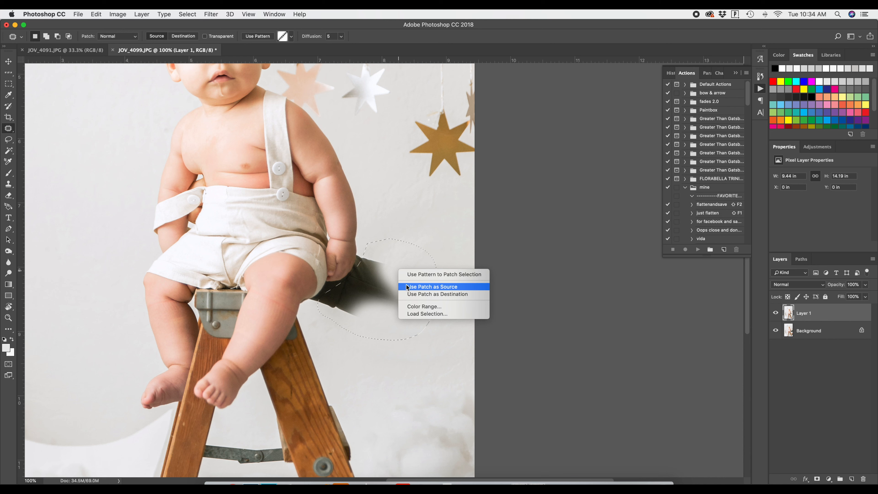
click(441, 294)
mouse_move(393, 297)
mouse_down()
mouse_move(111, 256)
mouse_move(383, 277)
mouse_move(265, 288)
mouse_move(393, 282)
mouse_move(394, 298)
mouse_up()
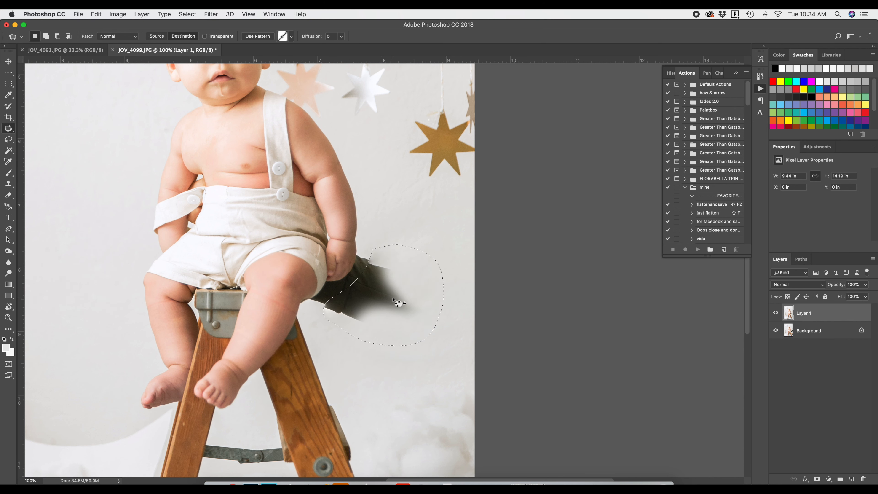
key(super+z)
Try to patch the outlined sleeve piece as source from the plain wall on the baby's other side, undo it and deselect
right_click(395, 300)
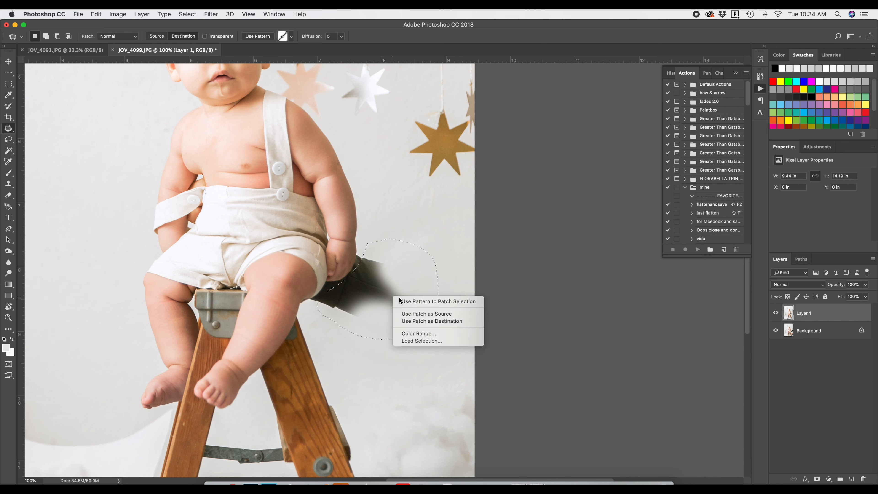
click(404, 313)
drag(387, 280, 81, 263)
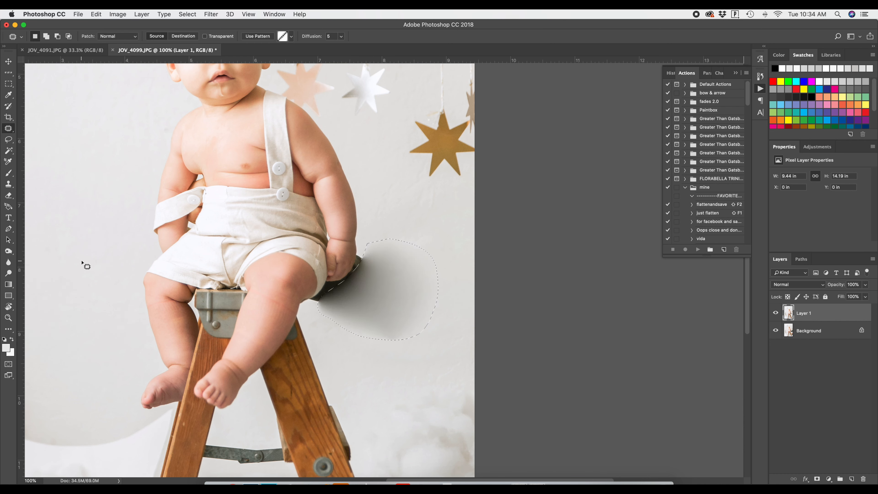
key(super+z)
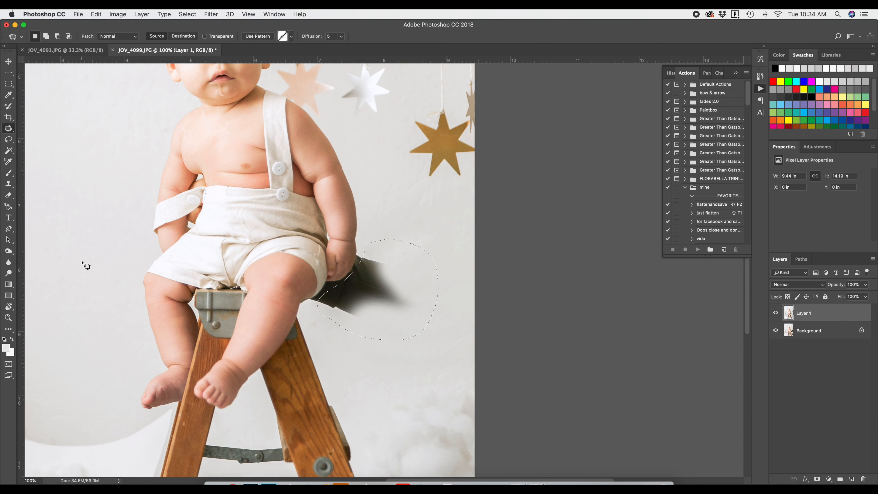
key(super+d)
Try to clone wall from the baby's other side over the sleeve piece with the Clone Stamp, and undo the strokes
key(s)
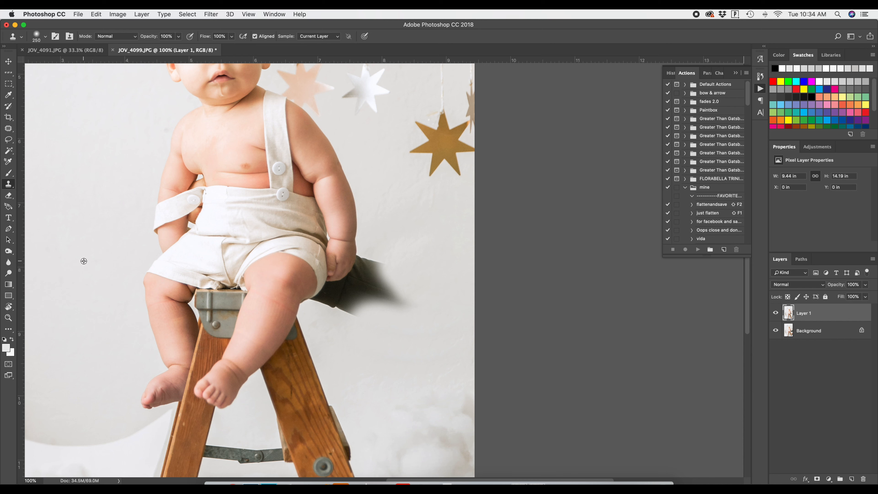
alt+click(86, 272)
mouse_move(401, 315)
mouse_down()
mouse_move(386, 314)
mouse_move(386, 280)
mouse_move(377, 304)
mouse_up()
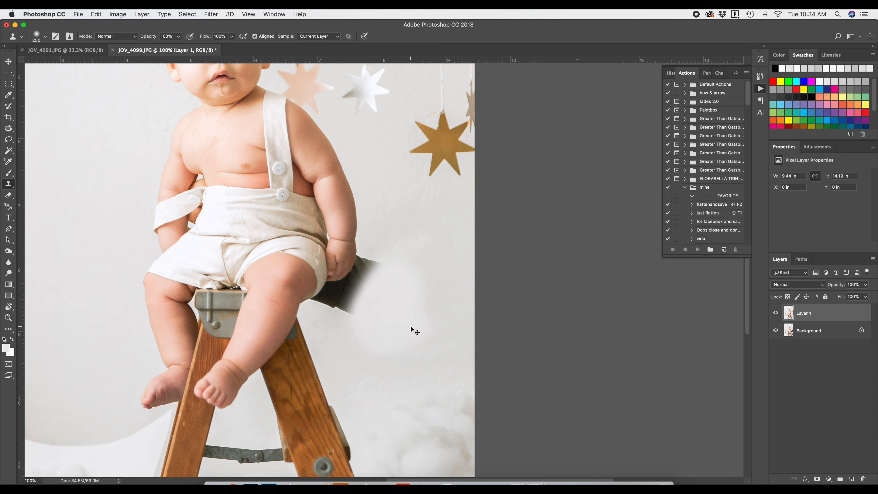
key(super+alt+z)
key(super+alt+z)
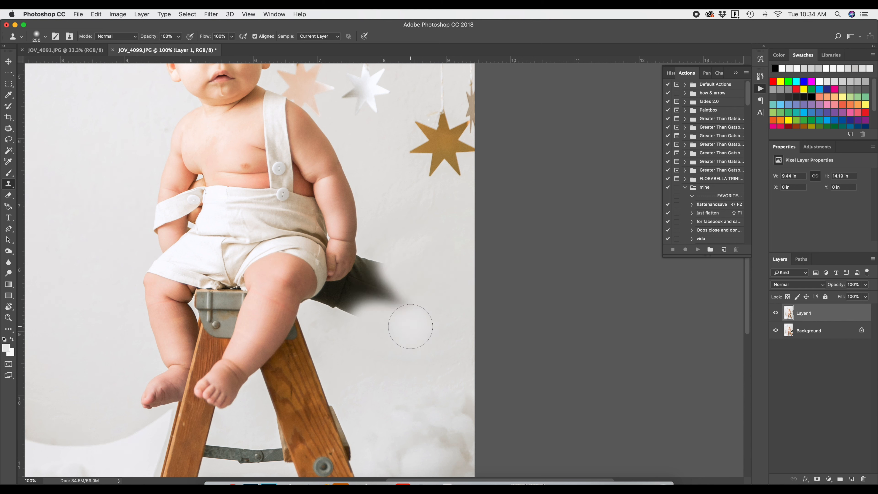
Clone wall sampled below the gold star over the sleeve's faded tip and reduce the brush size to 100
alt+click(433, 213)
mouse_move(407, 308)
mouse_down()
mouse_move(409, 276)
mouse_move(378, 304)
mouse_up()
key(bracketleft)
key(bracketleft)
key(bracketleft)
key(bracketleft)
key(bracketleft)
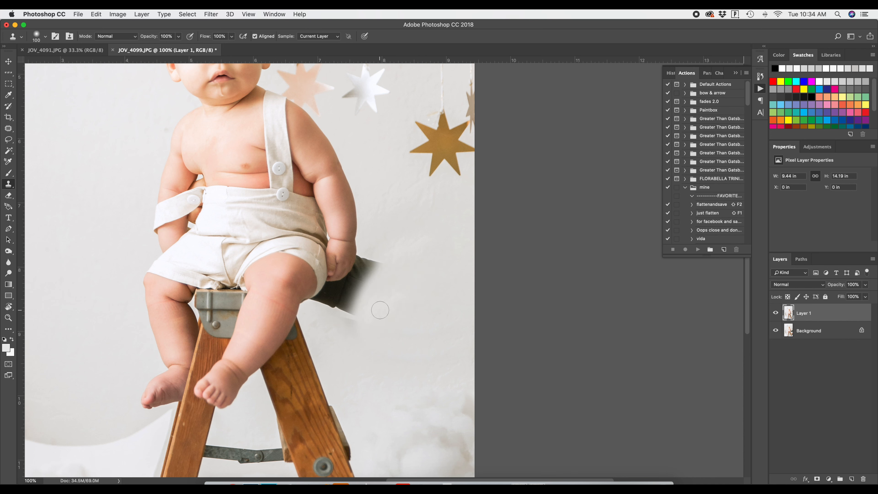
Clone the wall beside the ladder over the lower edge of the remaining sleeve at 400% zoom
key(super+plus)
key(super+plus)
key(super+plus)
scroll(384, 307, down, 6)
alt+click(151, 310)
mouse_move(250, 237)
mouse_down()
mouse_move(233, 259)
mouse_move(219, 239)
mouse_move(217, 206)
mouse_move(230, 220)
mouse_move(203, 207)
mouse_move(171, 218)
mouse_move(187, 173)
mouse_up()
Reduce the brush size to 60, undo the last clone stroke and paint more wall along the sleeve's lower edge
key(bracketleft)
key(bracketleft)
key(bracketleft)
key(bracketleft)
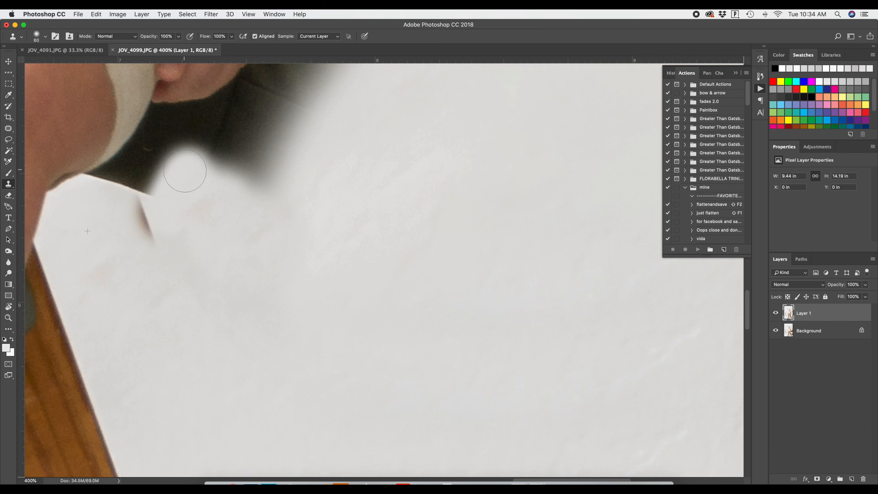
key(super+z)
click(187, 202)
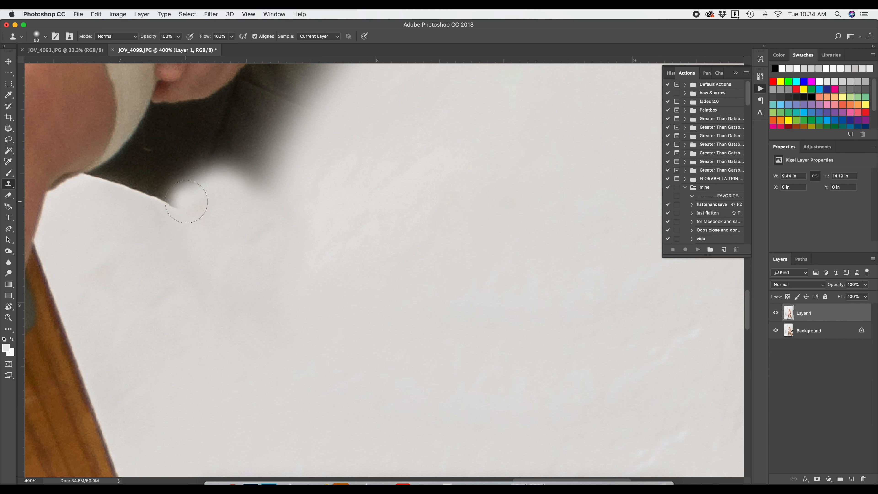
mouse_move(186, 202)
mouse_down()
mouse_move(172, 187)
mouse_move(179, 212)
mouse_move(182, 190)
mouse_move(195, 191)
mouse_move(210, 175)
mouse_move(253, 181)
mouse_move(283, 201)
mouse_move(236, 202)
mouse_move(250, 215)
mouse_move(283, 123)
mouse_move(244, 192)
mouse_move(180, 217)
mouse_move(221, 217)
mouse_move(308, 127)
mouse_move(302, 112)
mouse_move(339, 195)
mouse_move(317, 270)
mouse_up()
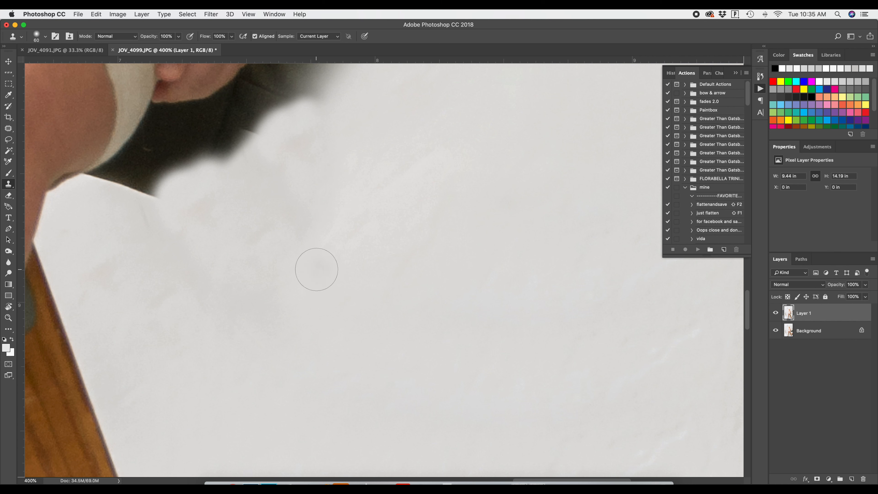
Try to select the remaining dark sleeve beside the baby's hand with the Magic Wand
key(j)
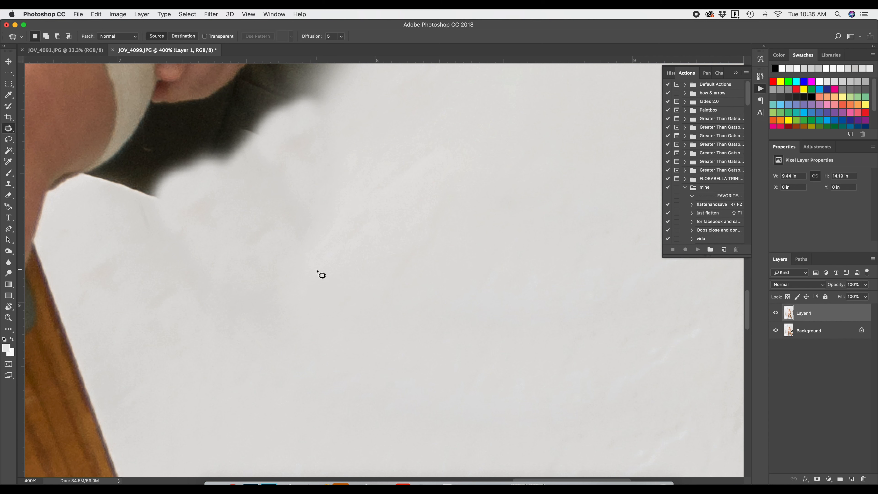
key(w)
scroll(311, 273, up, 10)
click(299, 277)
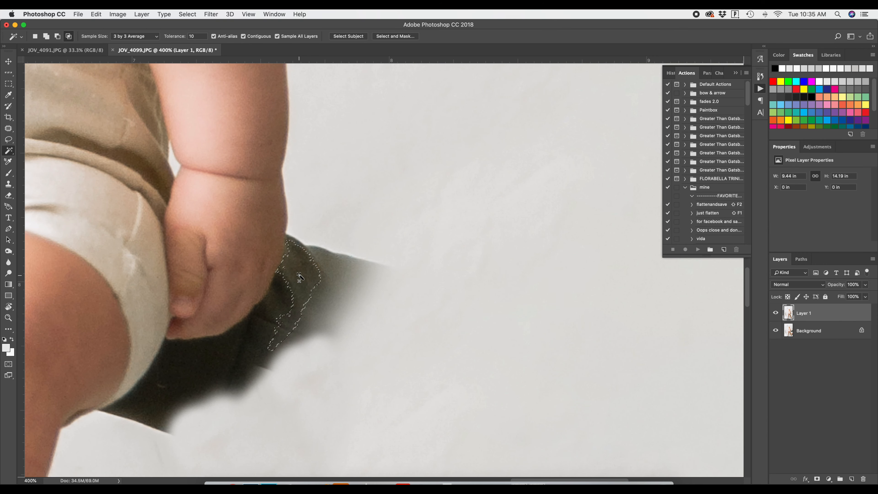
click(281, 296)
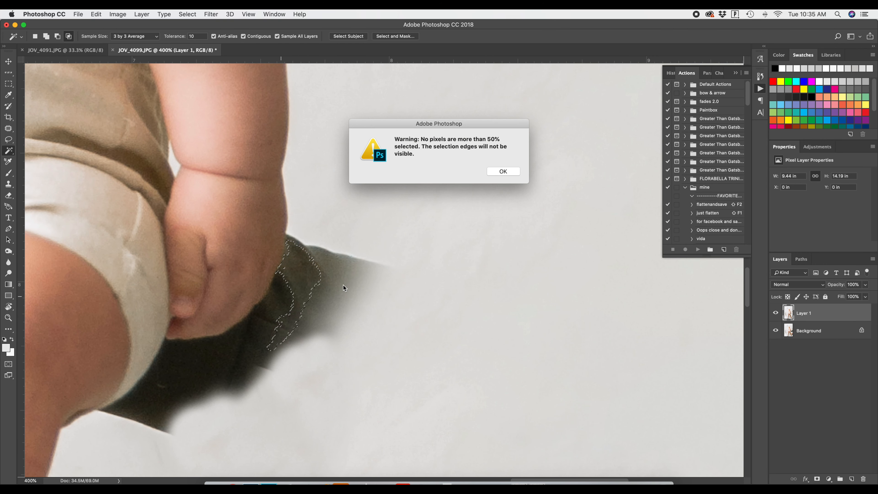
click(503, 172)
Select the green part of the sleeve beside the baby's hand and add the darker area beneath the hand
key(shift)
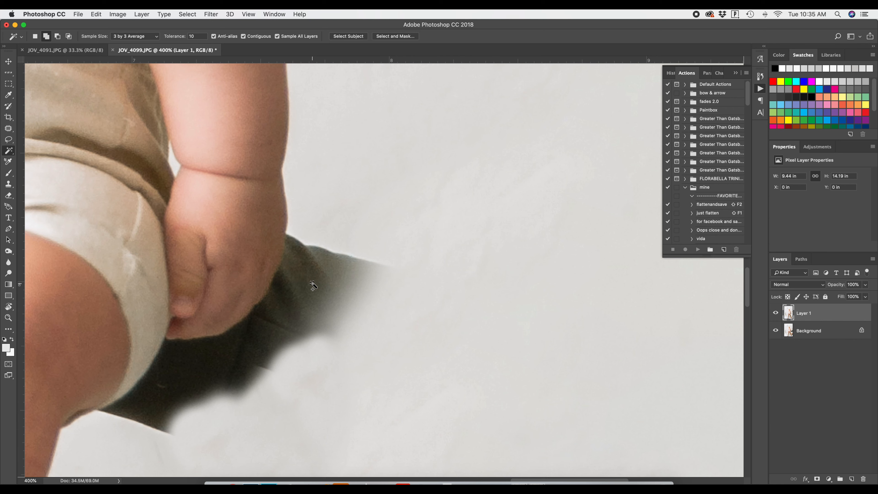
click(313, 285)
scroll(305, 287, up, 2)
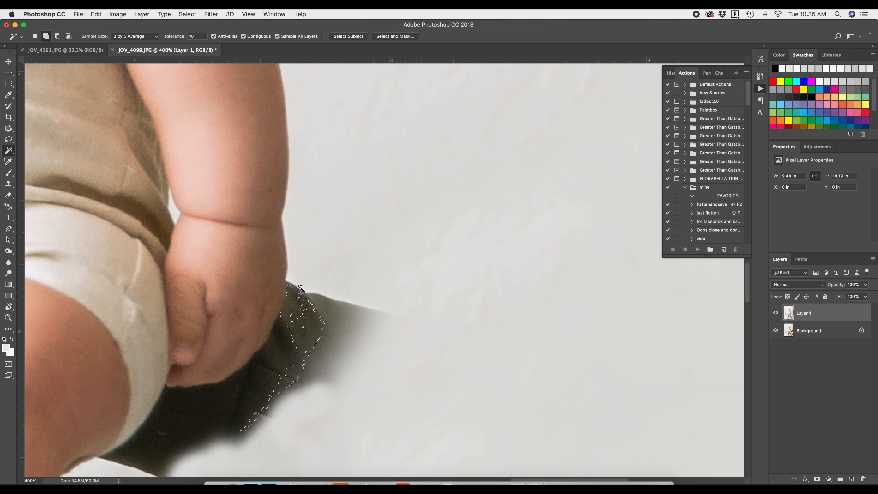
scroll(300, 289, down, 6)
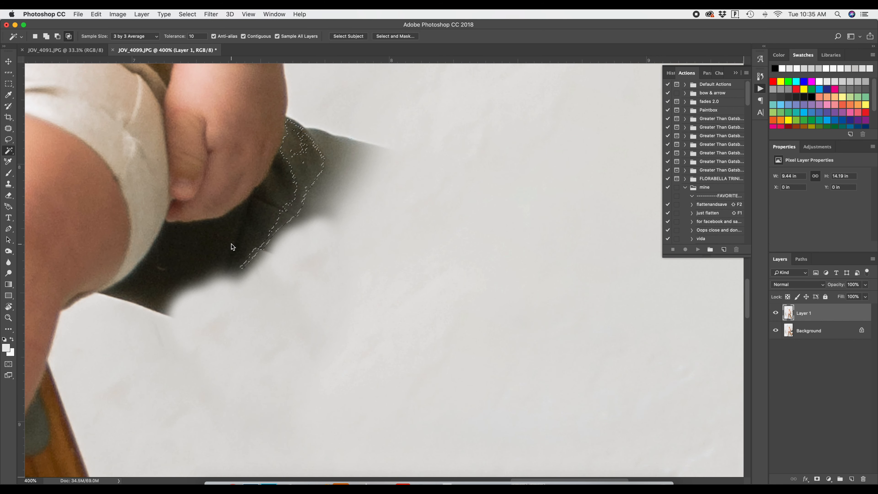
scroll(231, 244, down, 1)
shift+click(231, 244)
scroll(231, 243, up, 20)
scroll(232, 244, down, 15)
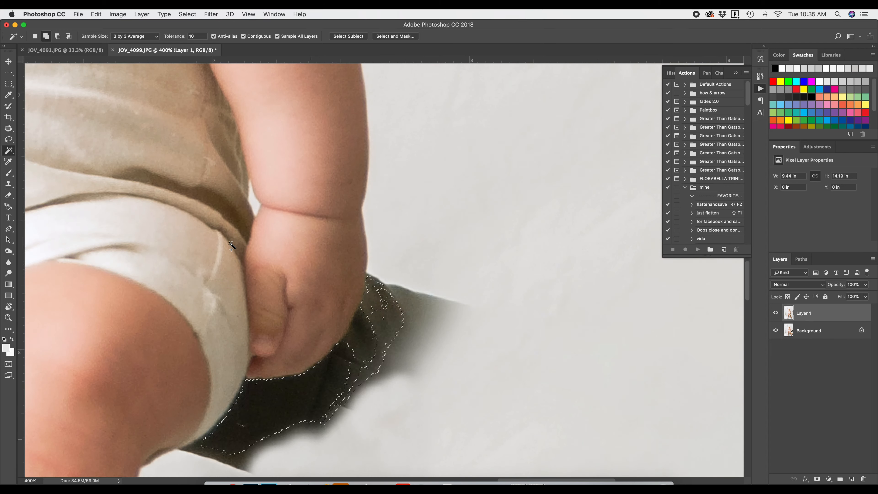
Add the strip along the sleeve's bottom edge and the unselected patch near the baby's hand to the selection
scroll(231, 244, down, 12)
scroll(231, 243, up, 6)
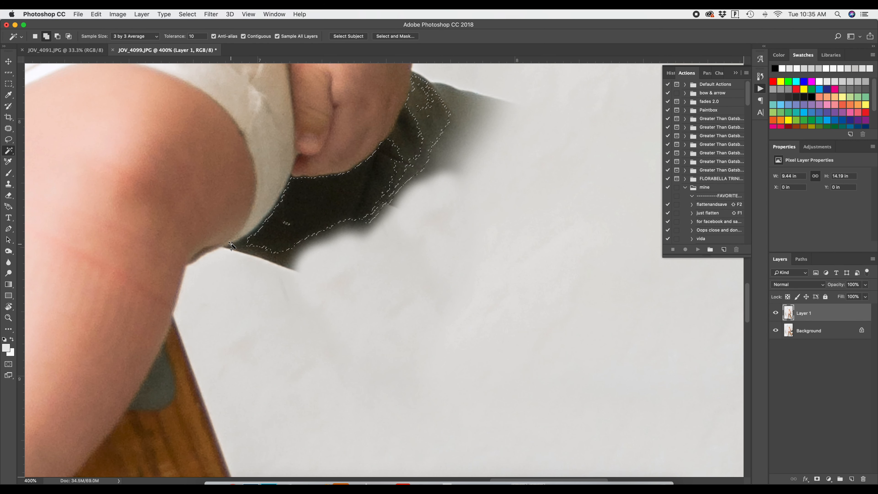
scroll(231, 243, up, 1)
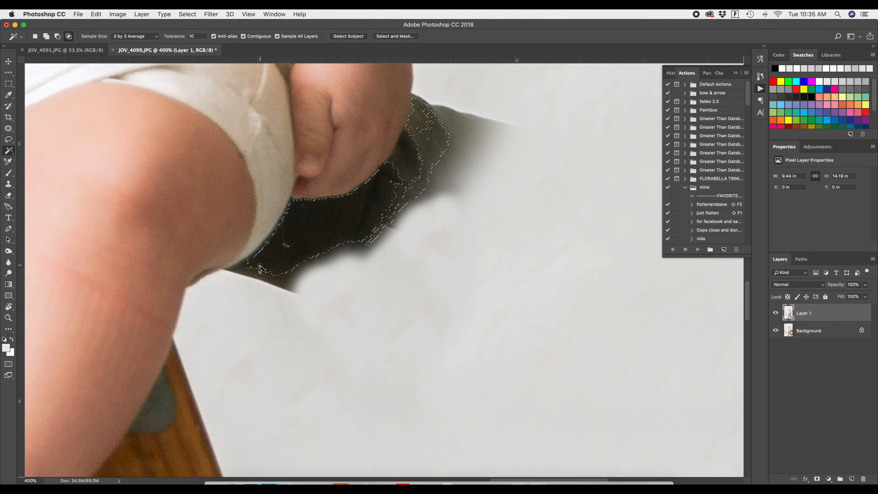
shift+click(262, 279)
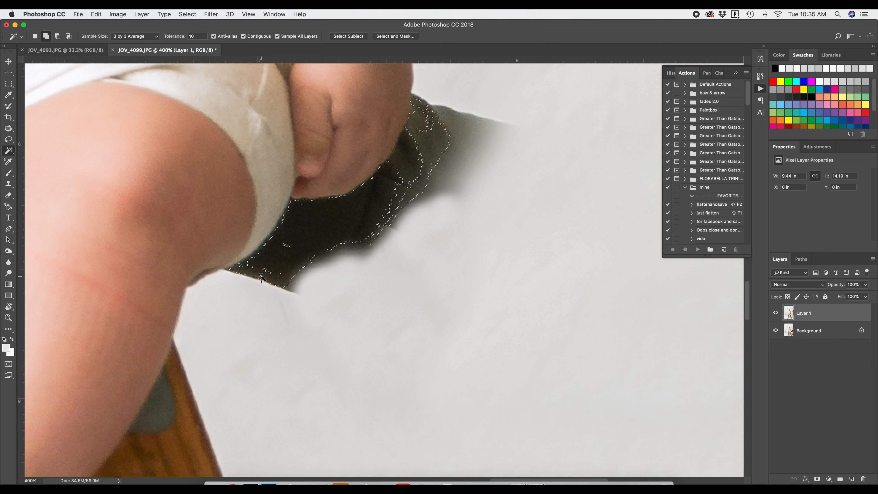
shift+click(408, 167)
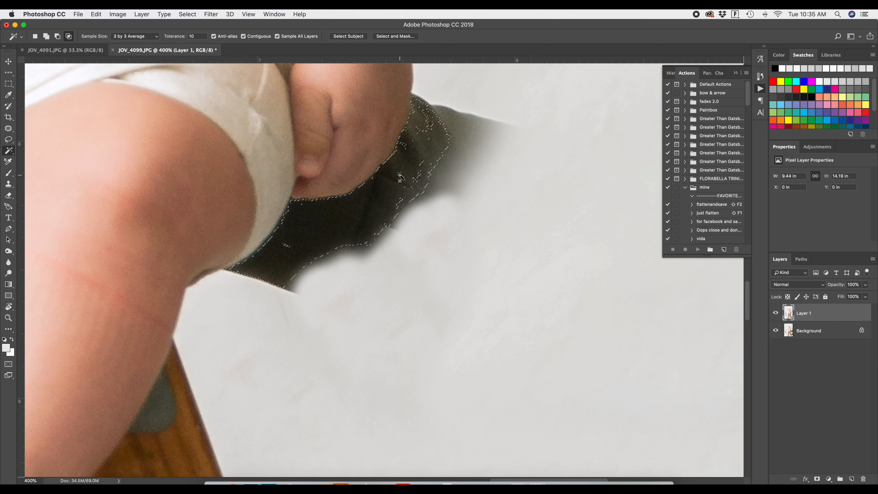
Move the selection onto clean wall to copy its texture, return it over the sleeve and paste the copy as a new layer
key(l)
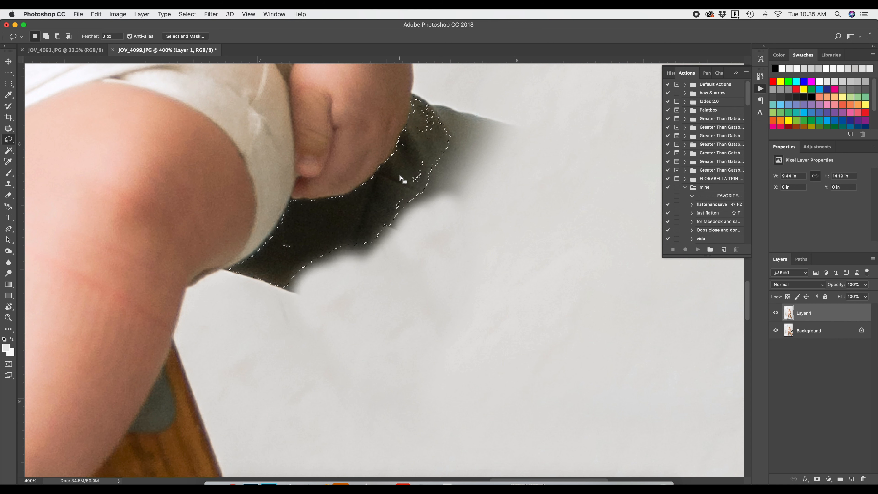
drag(401, 179, 510, 235)
drag(510, 239, 398, 181)
key(super+v)
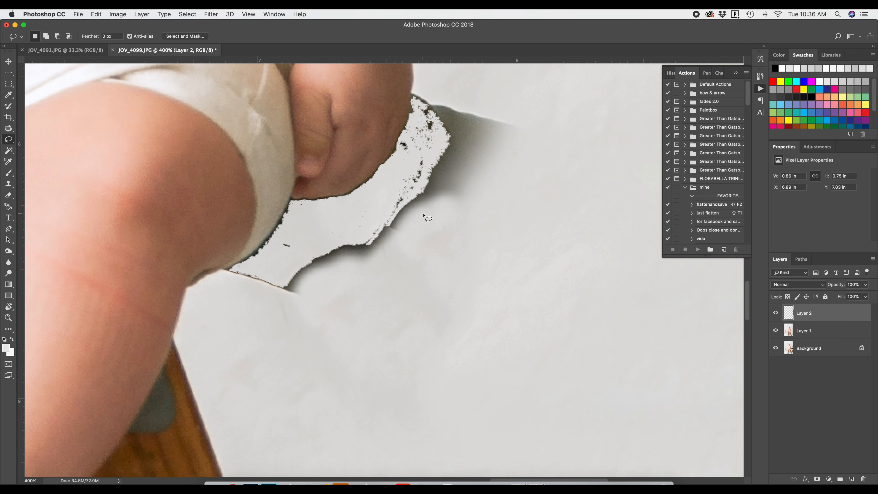
Try to patch the ragged edges of the pasted wall piece with nearby wall, undo it and open the history
key(j)
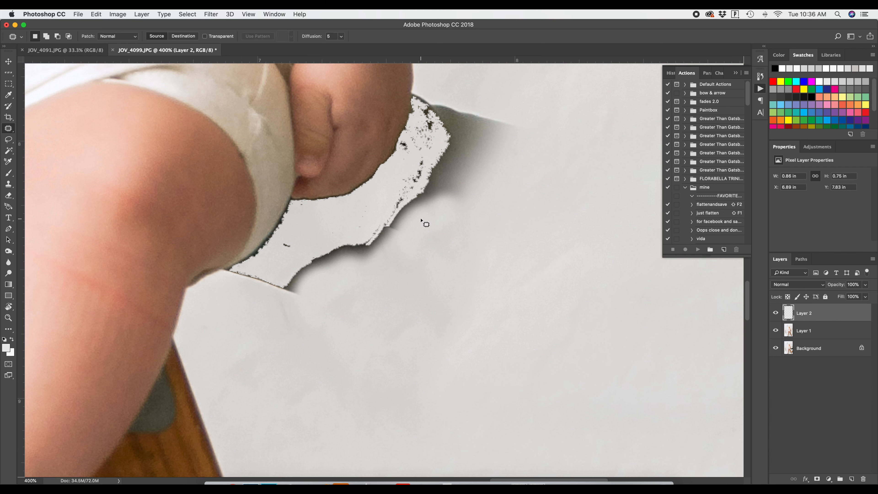
drag(414, 129, 372, 193)
key(super+d)
mouse_move(432, 91)
mouse_down()
mouse_move(355, 237)
mouse_move(290, 282)
mouse_move(541, 269)
mouse_move(496, 81)
mouse_move(484, 75)
mouse_up()
drag(601, 293, 455, 198)
key(super+z)
click(671, 73)
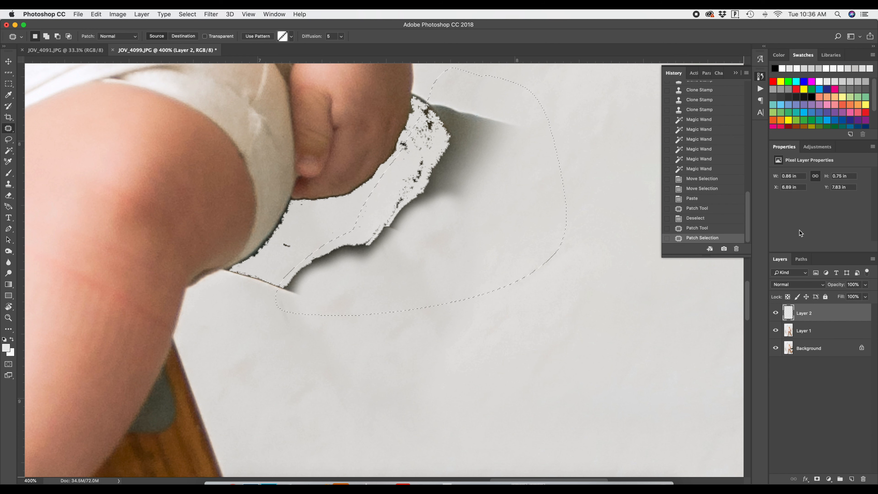
Set the blend mode of the pasted wall layer to Darken
click(802, 285)
click(799, 302)
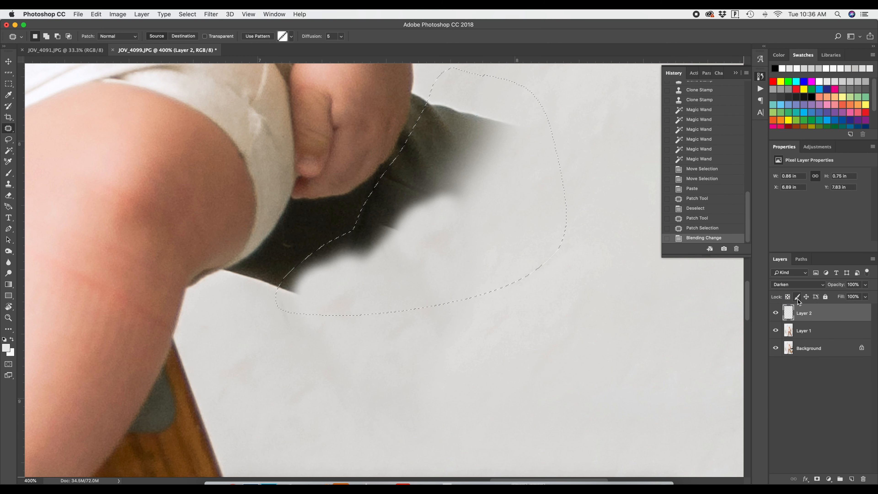
Set the pasted wall layer's blend mode back to Normal and merge it with Layer 1
click(794, 291)
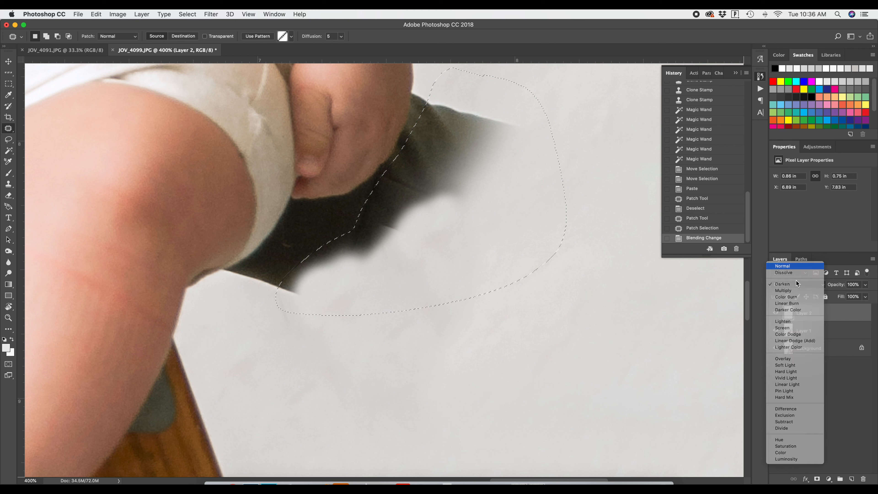
click(795, 263)
right_click(805, 334)
click(823, 313)
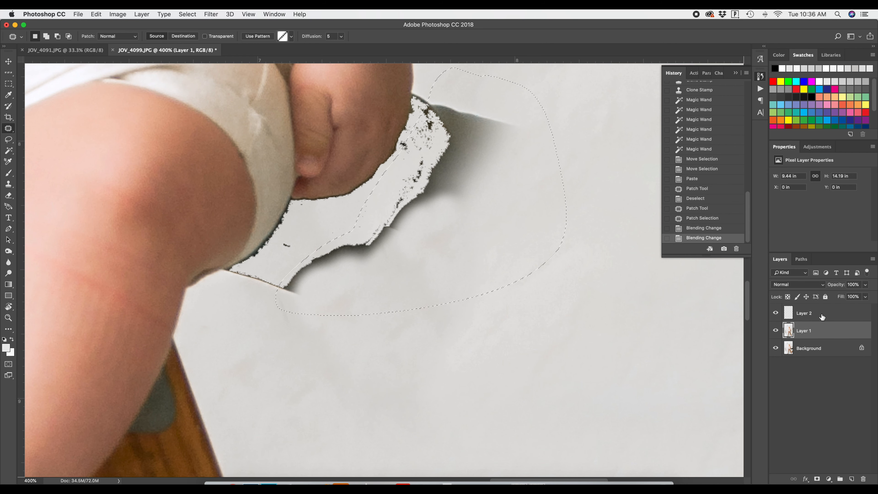
shift+click(822, 335)
right_click(829, 331)
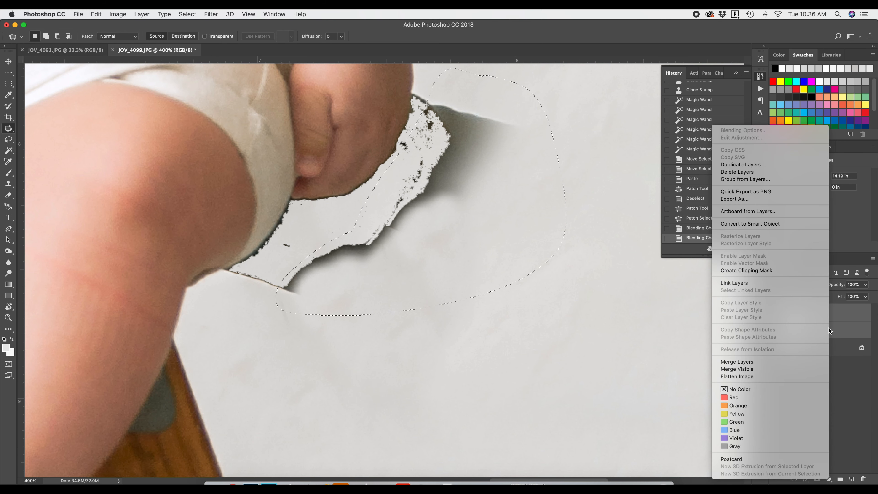
click(784, 362)
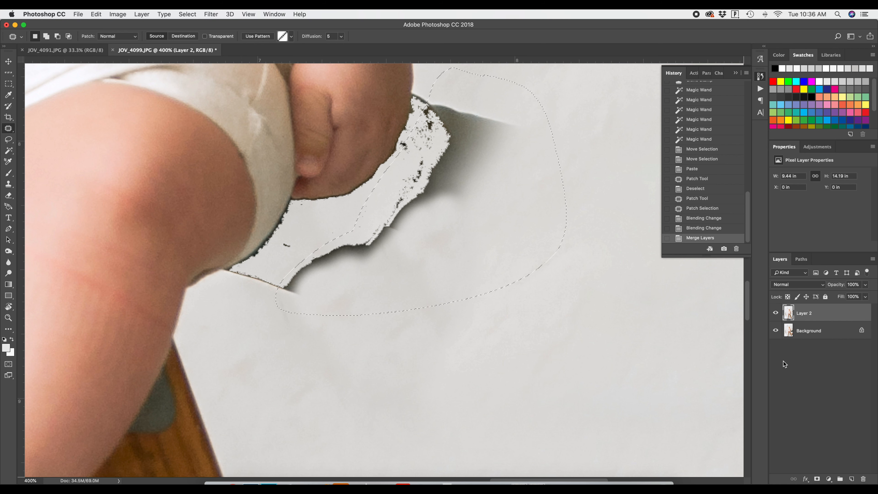
Patch the shadowed, ragged sleeve remnants beside the baby's hand and the thin line beneath the shorts with clean wall texture
click(585, 358)
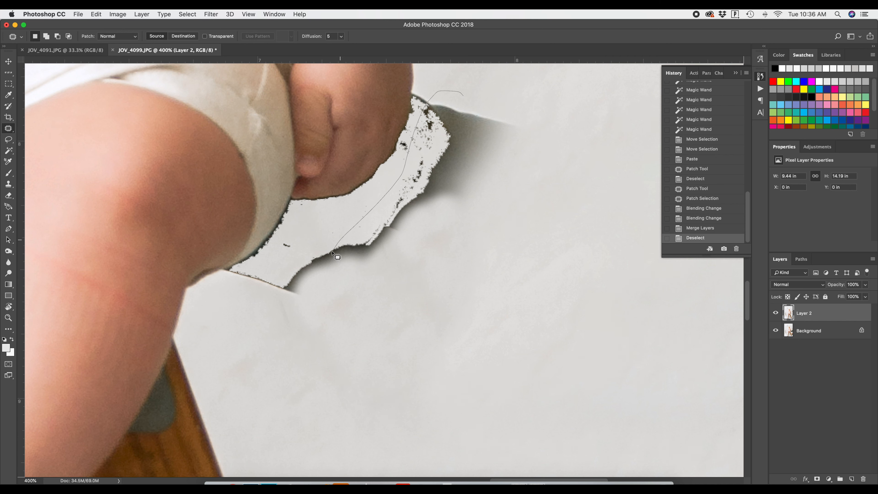
mouse_move(338, 245)
mouse_down()
mouse_move(274, 298)
mouse_move(564, 220)
mouse_move(490, 98)
mouse_move(465, 94)
mouse_up()
drag(548, 259, 592, 308)
click(608, 317)
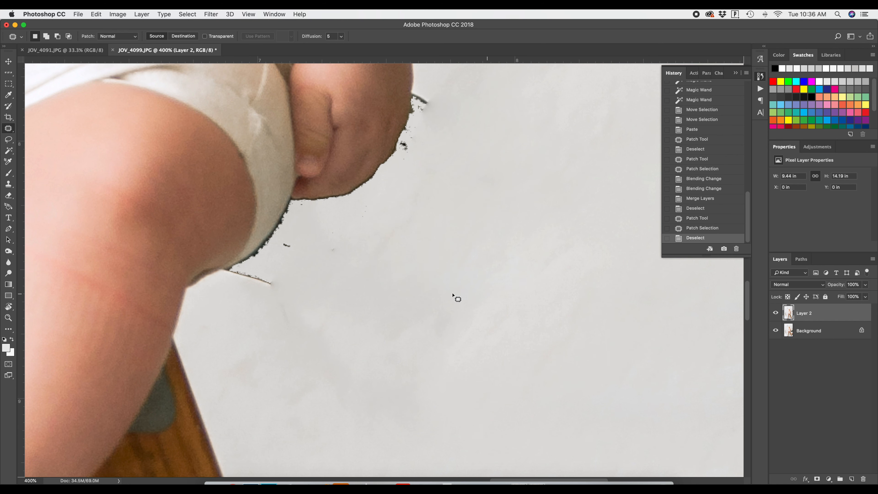
mouse_move(250, 264)
mouse_down()
mouse_move(223, 276)
mouse_move(276, 314)
mouse_move(324, 302)
mouse_move(456, 368)
mouse_up()
key(super+d)
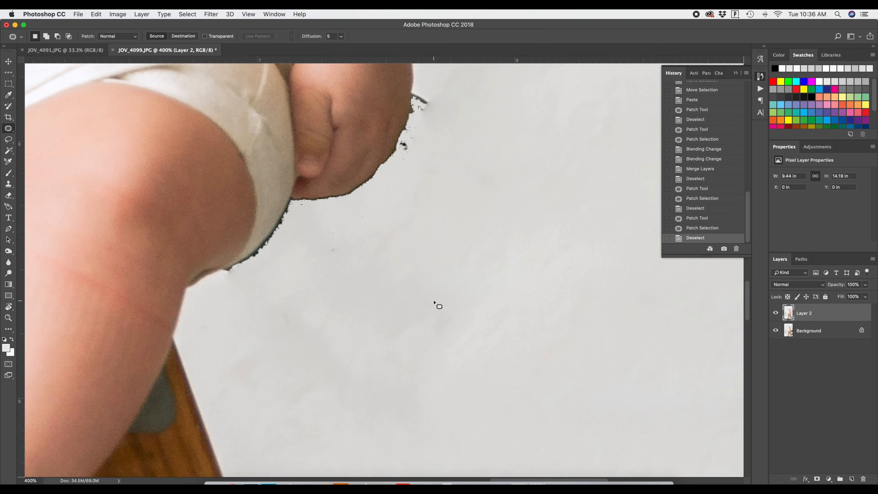
Patch the stray dark specks on the wall beside the baby's hand with clean wall, then deselect
scroll(436, 304, up, 5)
mouse_move(447, 284)
mouse_down()
mouse_move(419, 247)
mouse_move(405, 322)
mouse_move(454, 295)
mouse_move(449, 287)
mouse_up()
drag(432, 291, 546, 280)
key(super+d)
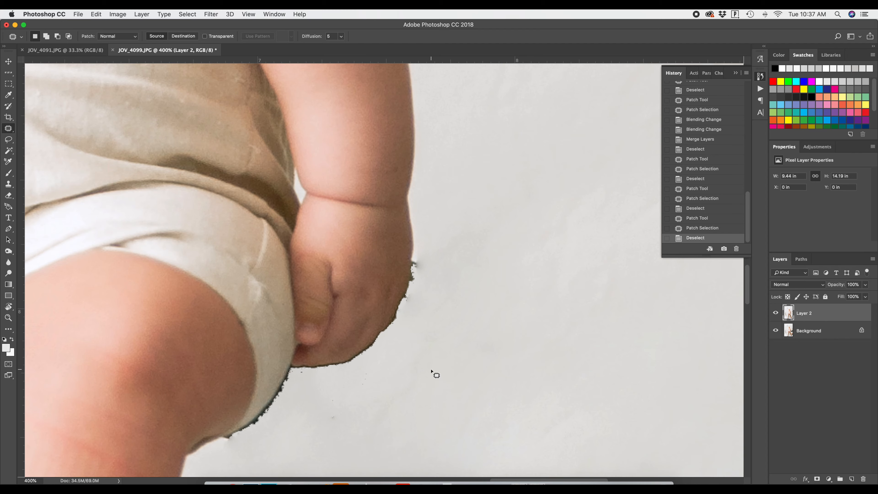
Compare the whole photo before and after the retouching by toggling the visibility of Layer 2
scroll(432, 372, left, 5)
key(super+minus)
key(super+minus)
key(super+minus)
key(super+minus)
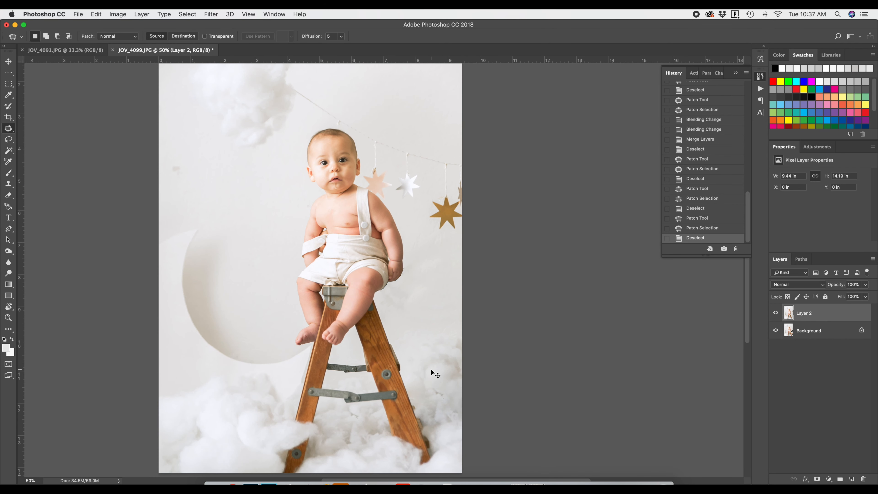
key(super+minus)
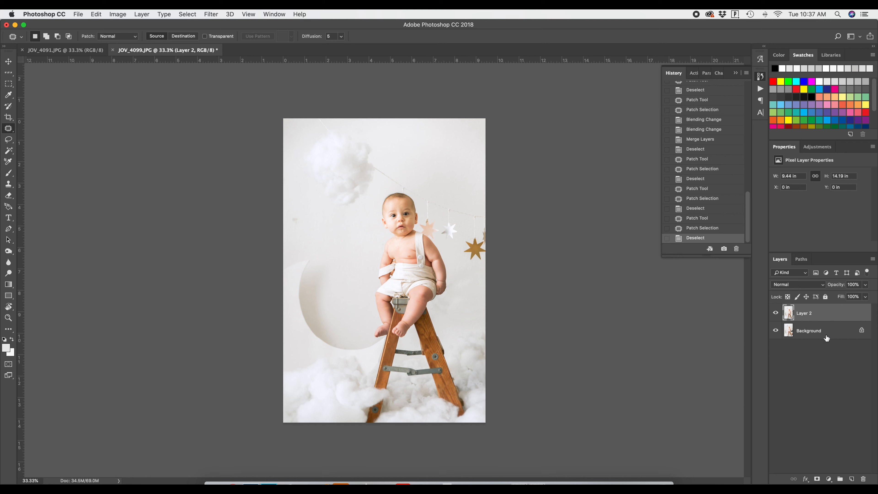
click(774, 316)
click(774, 316)
click(775, 315)
click(774, 316)
click(774, 316)
click(775, 315)
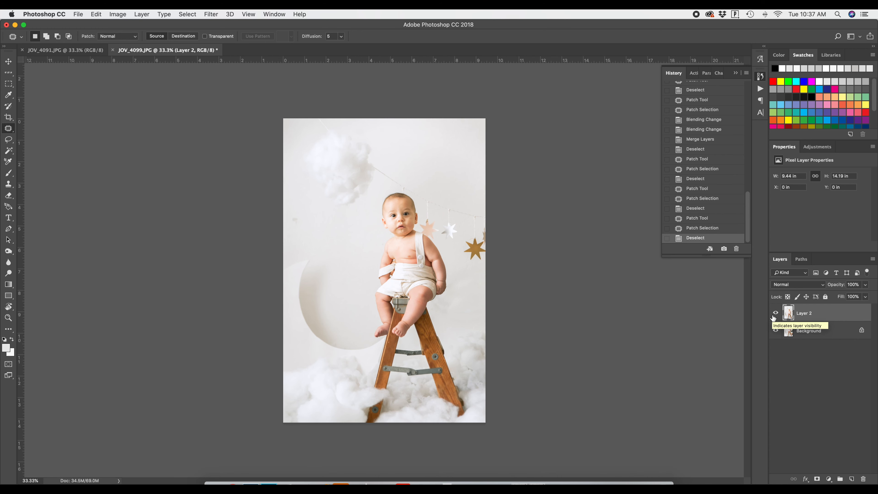
Examine the baby's torso and the adult's fingers around the loose strap at up to 300% zoom
key(super+1)
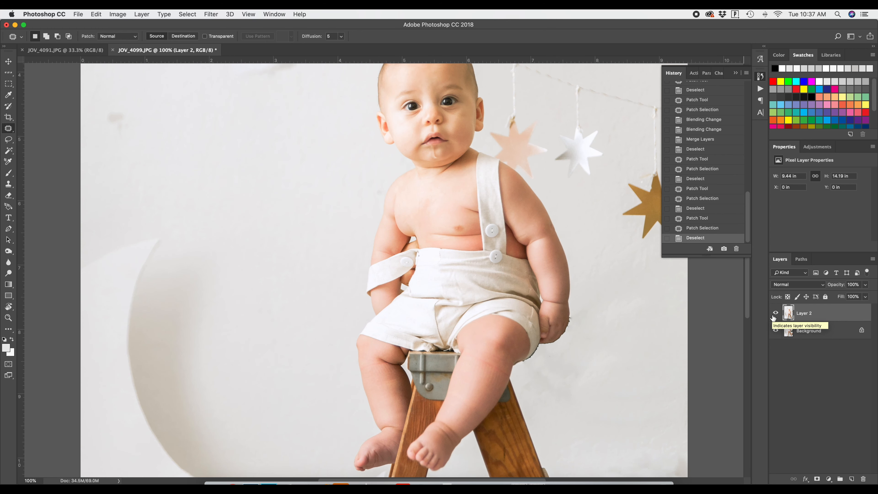
scroll(417, 245, down, 10)
scroll(419, 246, right, 2)
scroll(418, 245, up, 11)
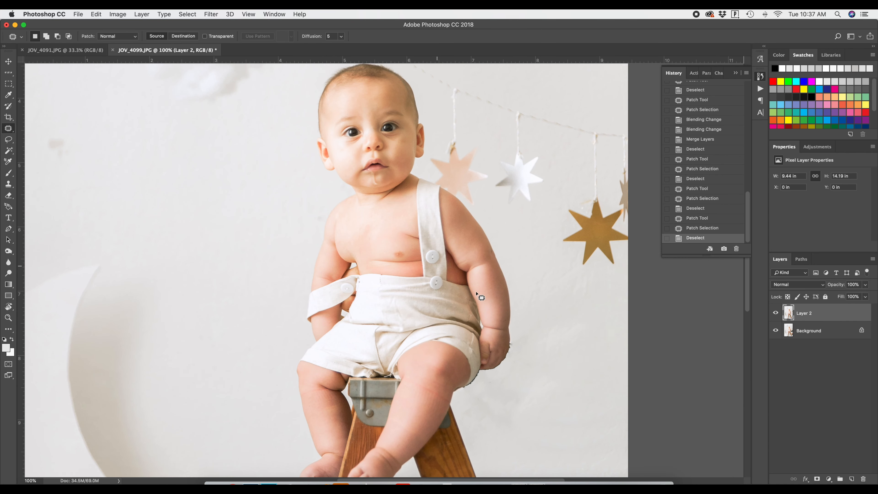
key(super+equal)
key(super+equal)
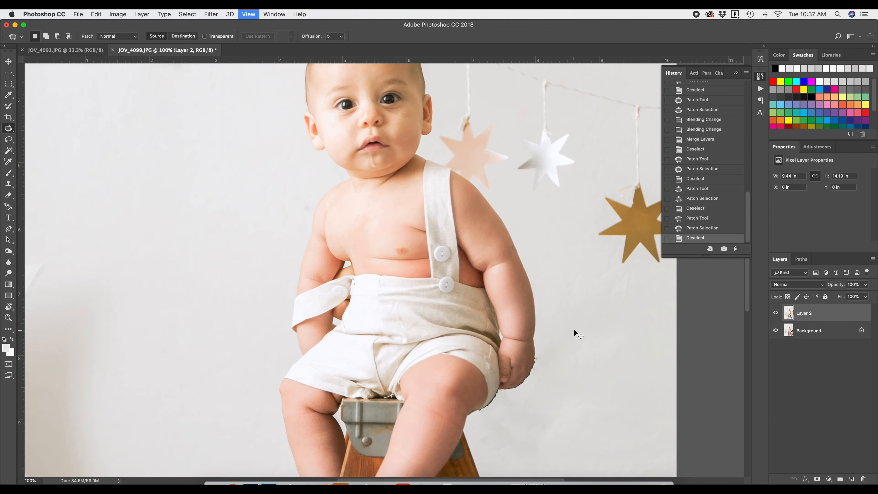
scroll(518, 266, up, 2)
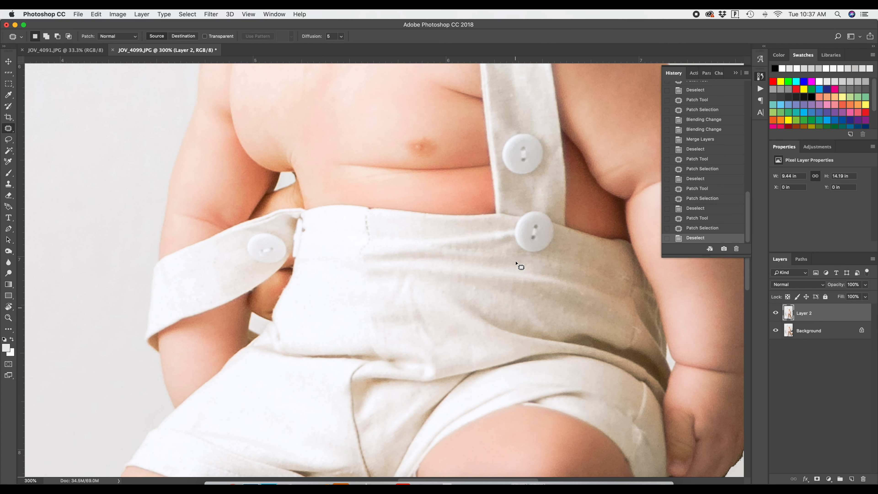
scroll(544, 294, up, 2)
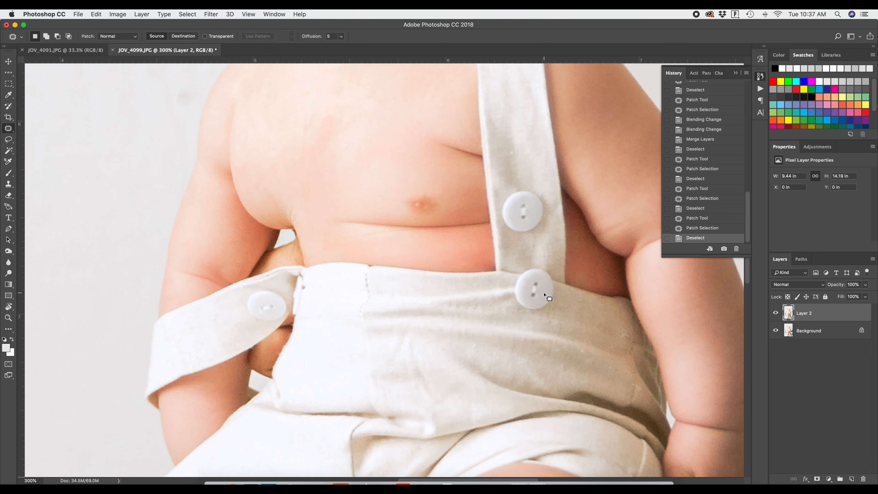
scroll(548, 300, down, 1)
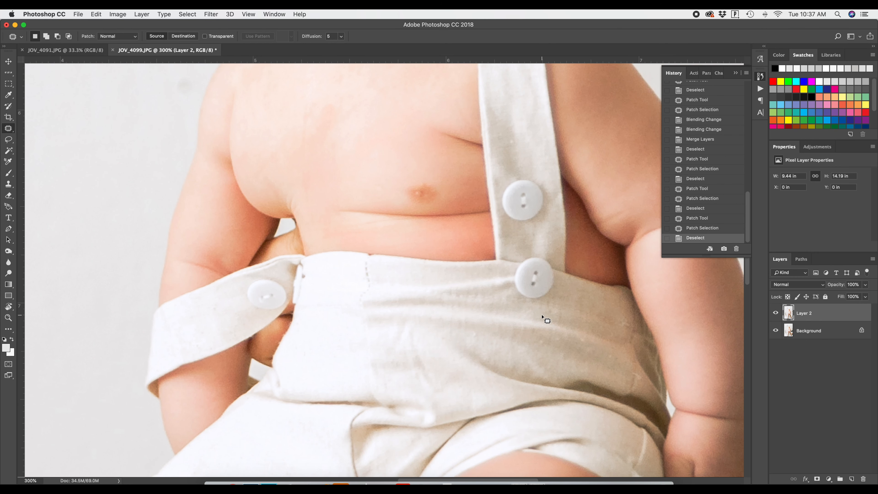
scroll(543, 318, up, 1)
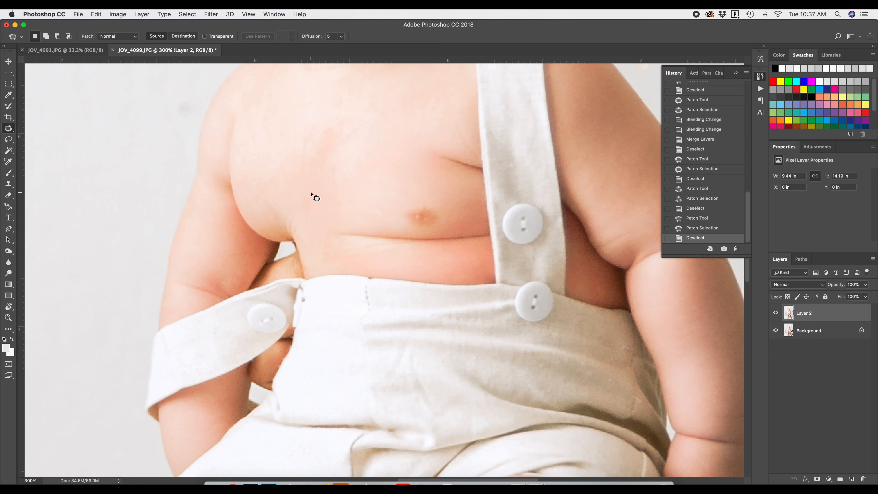
Inspect the baby's waist and strap in JOV_4091.JPG at 300% zoom, and return to JOV_4099.JPG
click(87, 53)
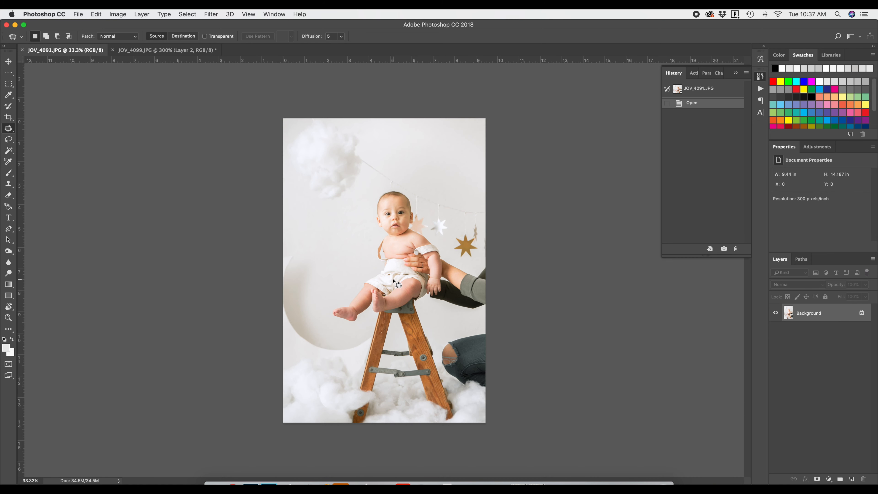
key(super+plus)
key(super+plus)
key(super+plus)
key(super+plus)
key(super+plus)
key(super+plus)
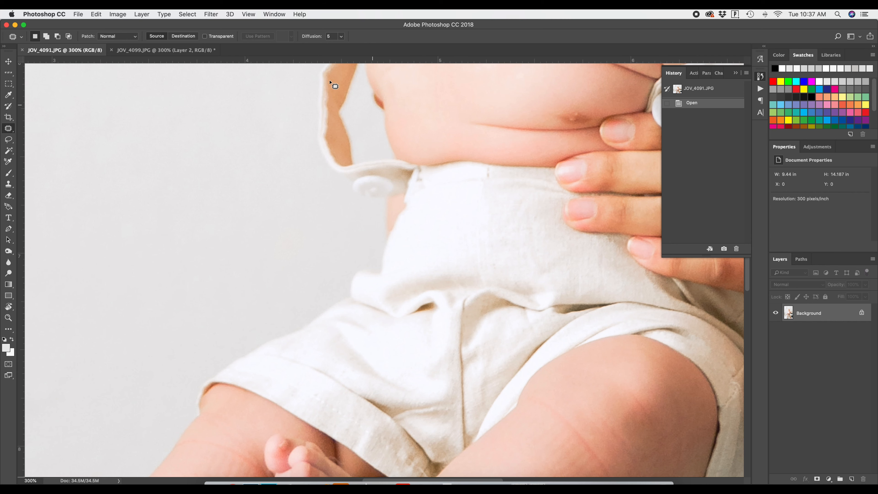
click(197, 50)
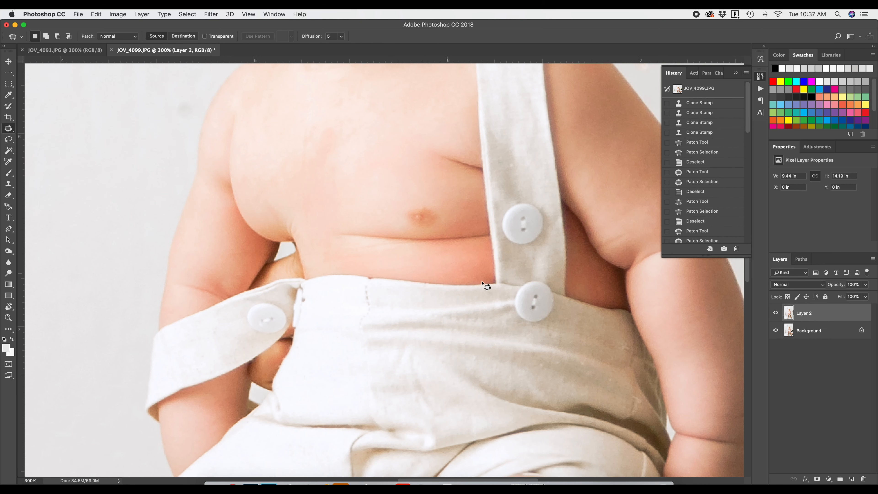
Clone clean wall over the dark jagged fringe along the edge of the shorts using a small Clone Stamp brush
scroll(588, 298, down, 10)
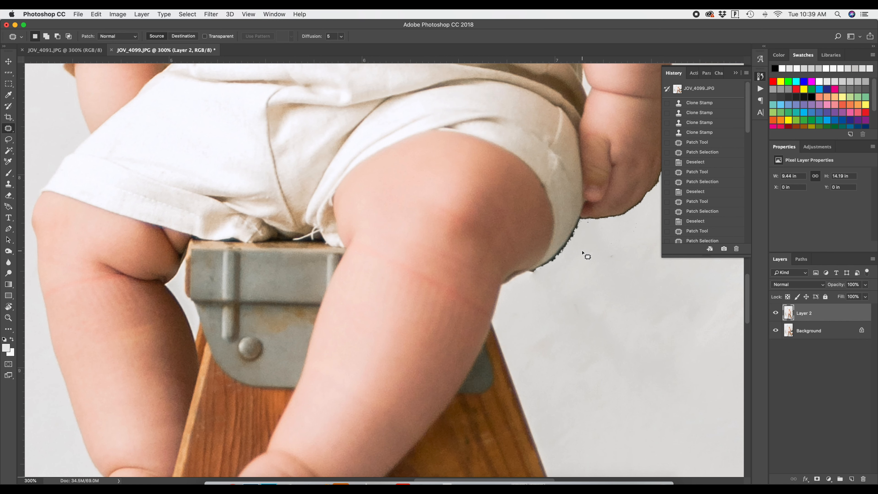
key(s)
scroll(588, 263, up, 3)
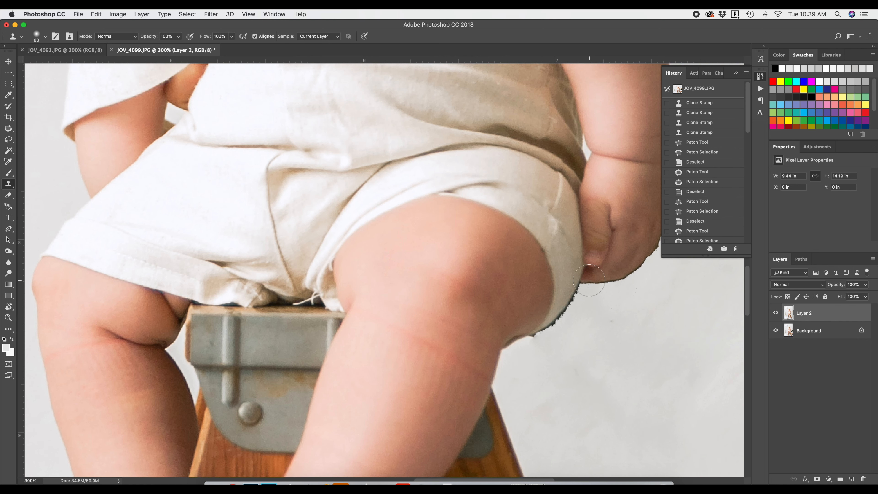
scroll(589, 280, right, 5)
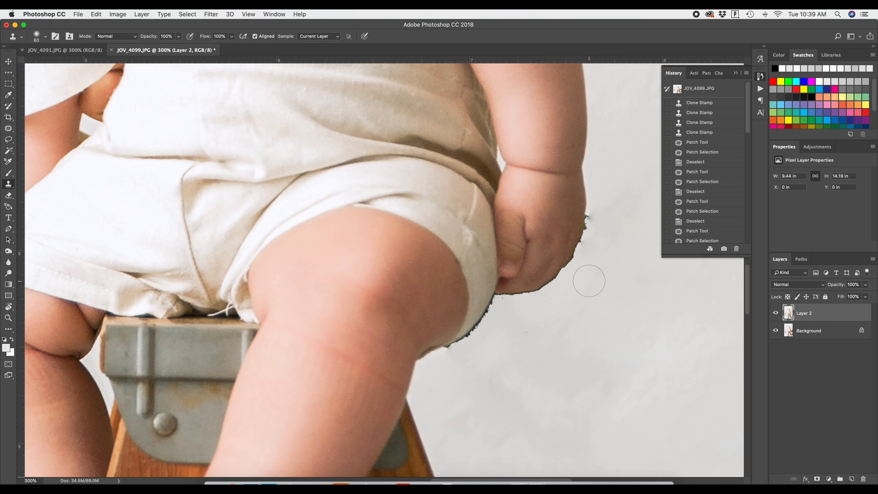
scroll(589, 280, up, 3)
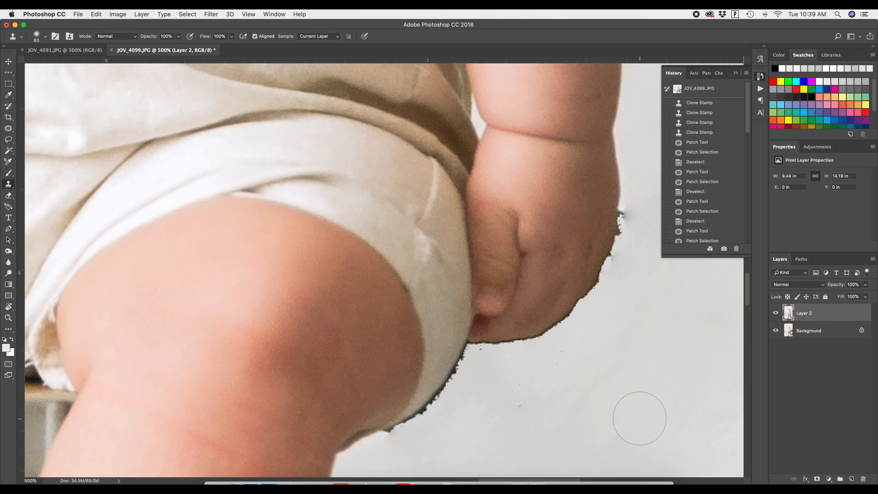
key(bracketleft)
key(bracketleft)
key(bracketleft)
key(bracketleft)
key(bracketleft)
key(bracketleft)
key(bracketleft)
click(471, 362)
mouse_move(456, 381)
mouse_down()
mouse_move(383, 432)
mouse_move(417, 419)
mouse_up()
Clone clean wall over the dark fringe around the baby's hand and set the Clone Stamp opacity to 60%
mouse_move(465, 356)
mouse_down()
mouse_move(428, 405)
mouse_move(473, 347)
mouse_move(550, 340)
mouse_move(566, 316)
mouse_up()
mouse_move(543, 334)
mouse_down()
mouse_move(574, 314)
mouse_move(617, 246)
mouse_up()
mouse_move(587, 293)
mouse_down()
mouse_move(616, 248)
mouse_move(622, 206)
mouse_move(584, 308)
mouse_up()
key(6)
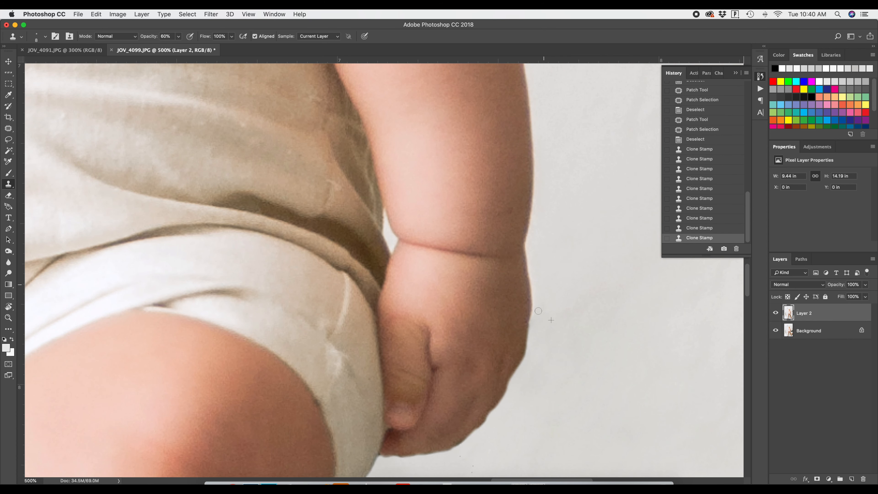
Check the cleaned hand and shorts edges in the full photo by hiding and showing Layer 2 several times
key(super+minus)
key(super+minus)
key(super+minus)
key(super+minus)
key(super+minus)
key(super+minus)
key(super+minus)
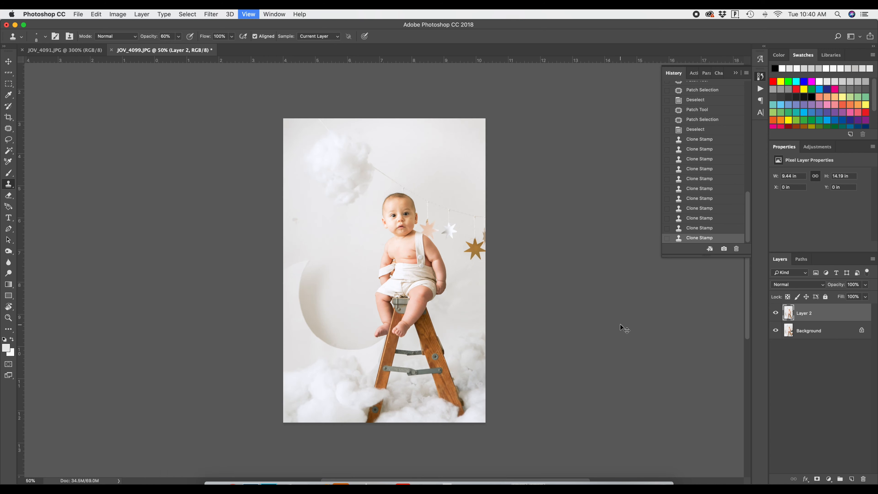
click(776, 314)
click(777, 314)
click(777, 314)
click(776, 313)
click(776, 314)
click(777, 314)
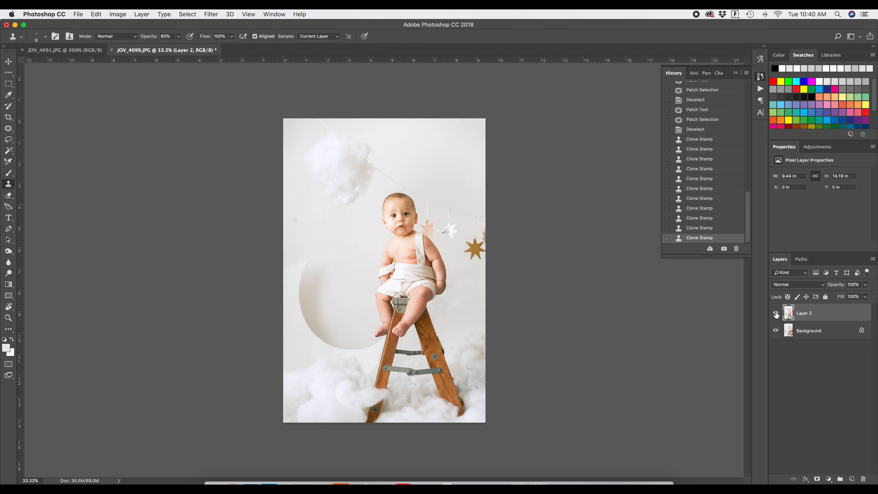
Flatten the retouched photo into a single background layer
click(693, 73)
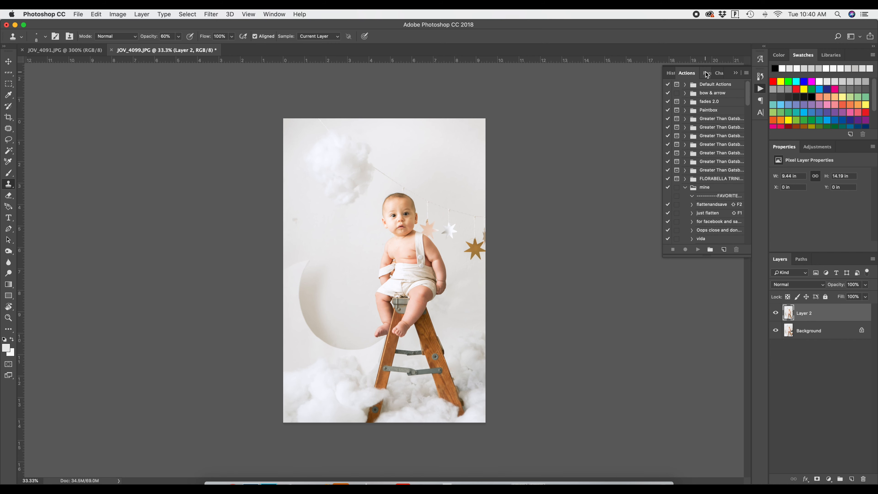
click(674, 73)
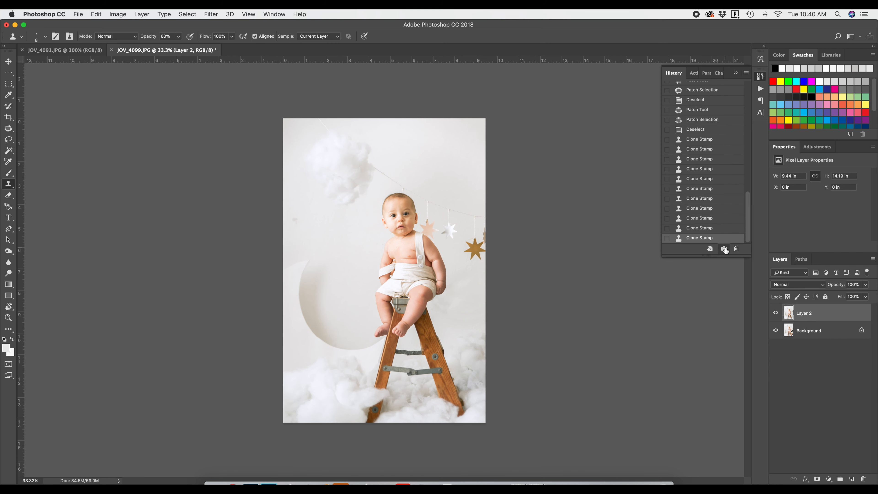
right_click(818, 339)
click(801, 418)
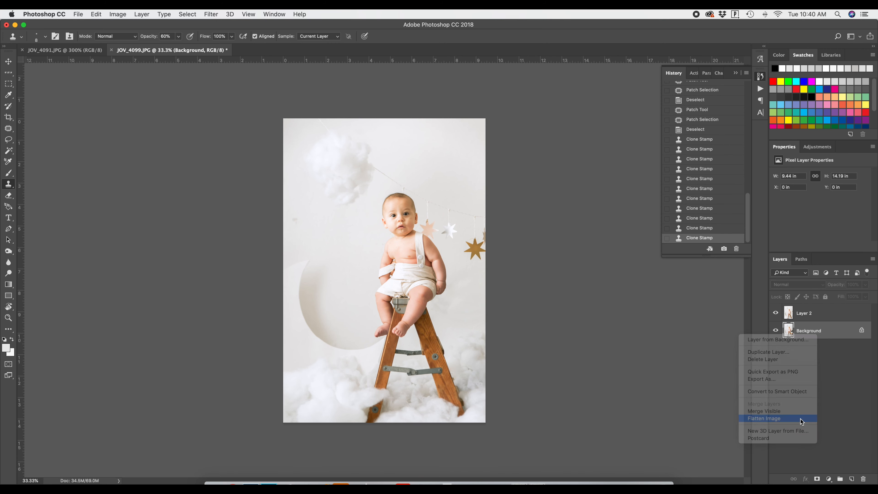
Lasso the bare side of the baby's torso in JOV_4091.JPG, including the adjoining wall and part of the strap
key(super+equal)
key(super+equal)
key(super+equal)
key(super+equal)
key(super+equal)
key(super+equal)
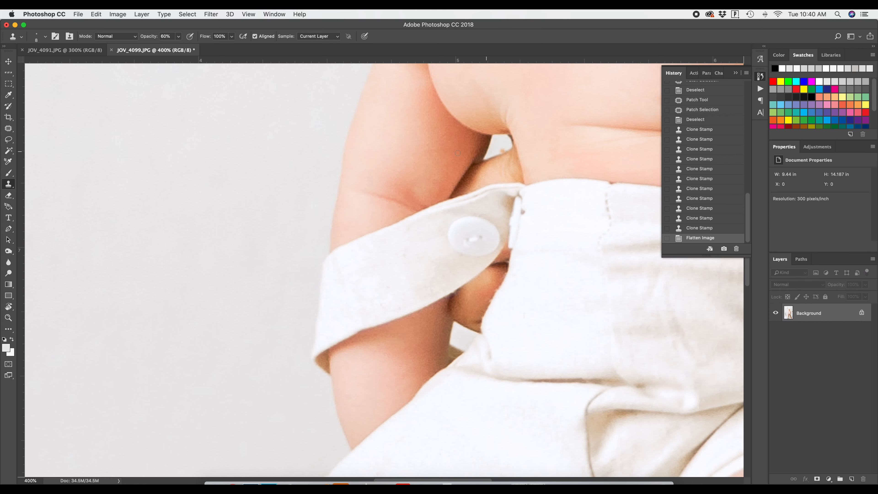
click(62, 46)
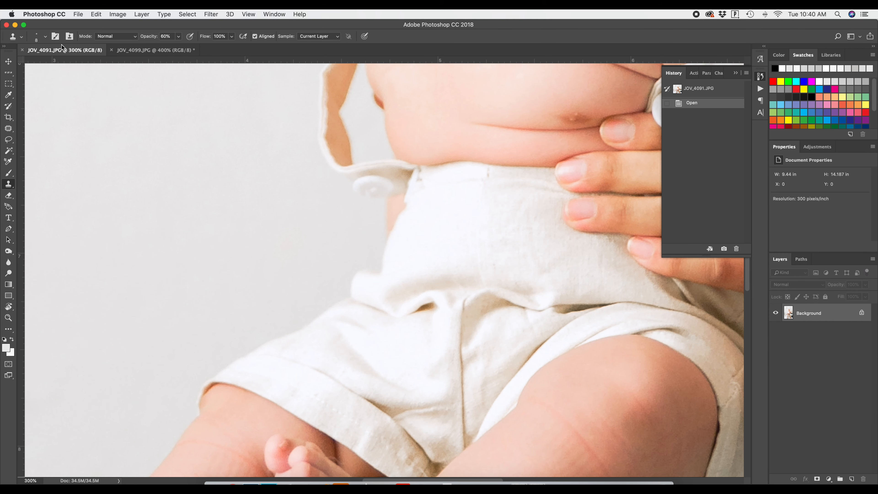
scroll(302, 162, up, 1)
scroll(302, 163, up, 5)
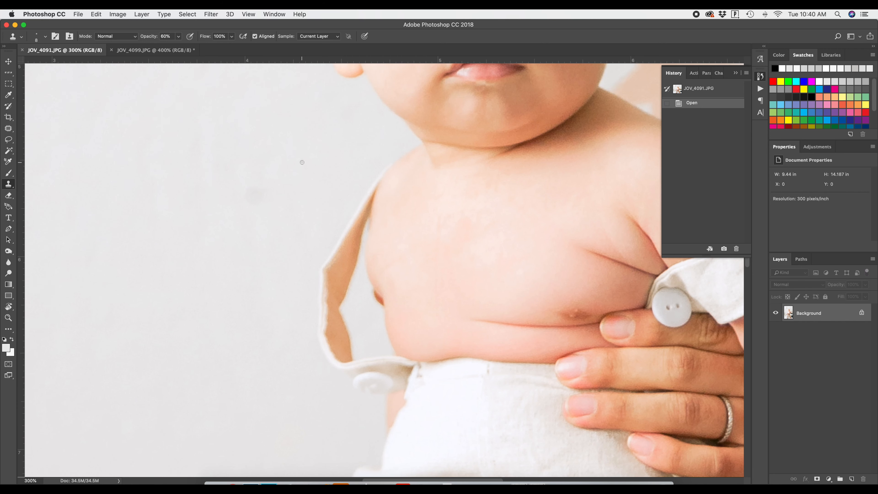
key(l)
mouse_move(342, 199)
mouse_down()
mouse_move(344, 300)
mouse_move(426, 257)
mouse_move(356, 148)
mouse_up()
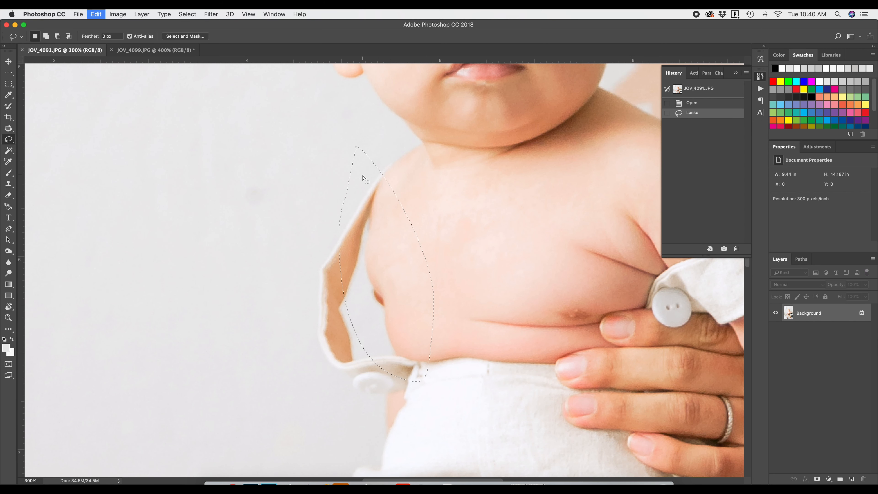
Paste the copied torso piece into JOV_4099.JPG and position it over the baby's side beside the arm
click(140, 51)
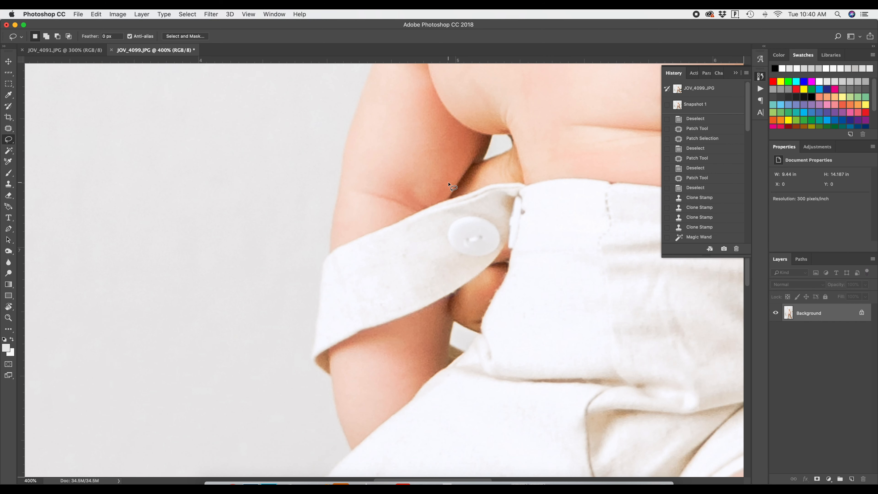
scroll(449, 183, up, 10)
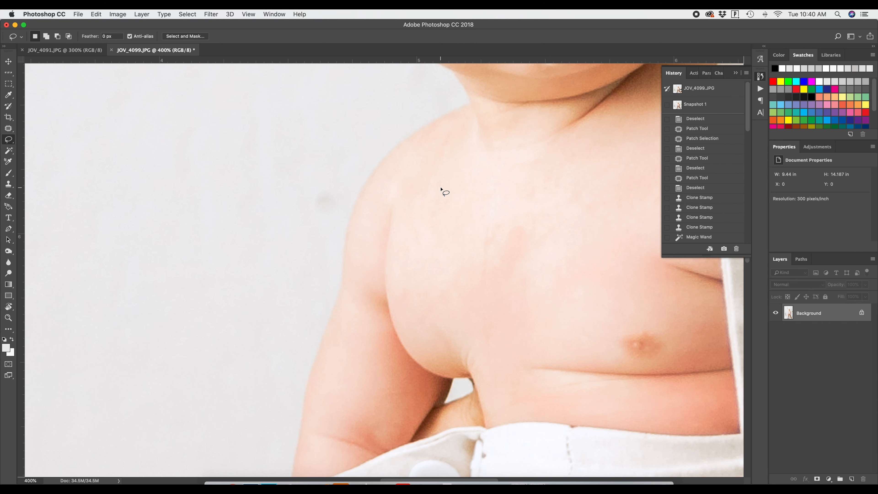
key(super+v)
key(super+t)
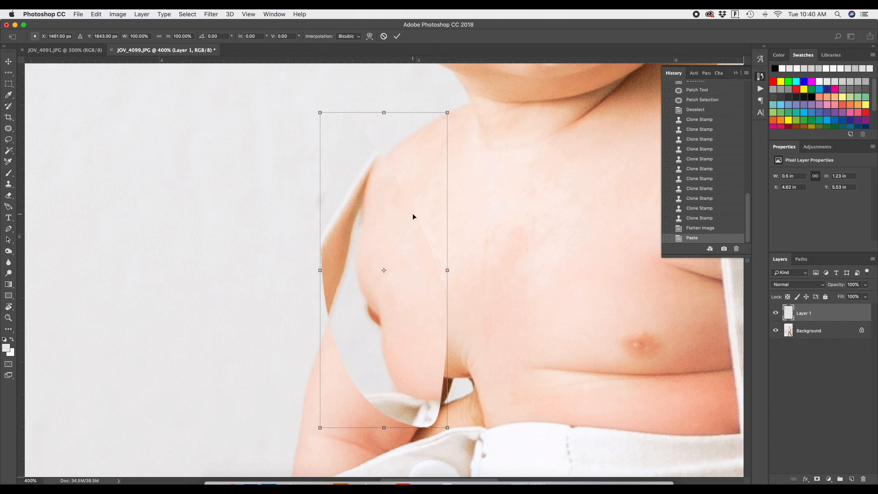
drag(370, 244, 425, 266)
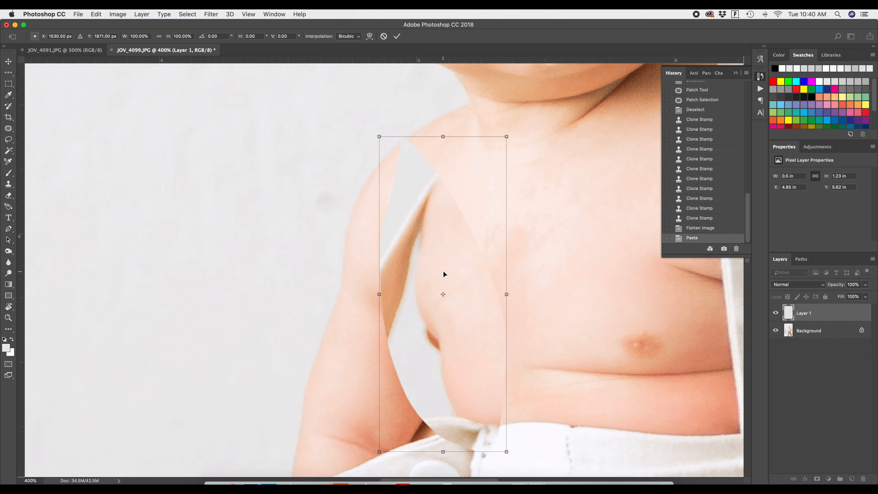
key(Return)
key(l)
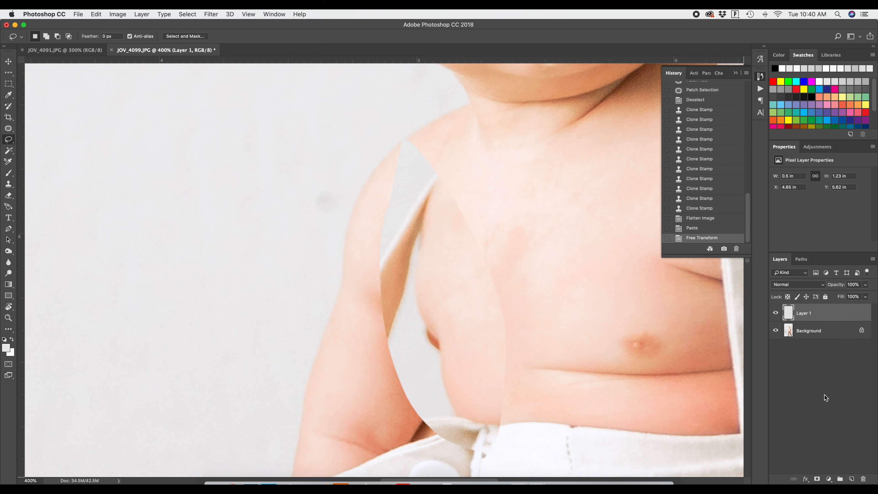
Give Layer 1 an inverted mask and paint white on it between the arm and waist to reveal the torso edge
click(817, 478)
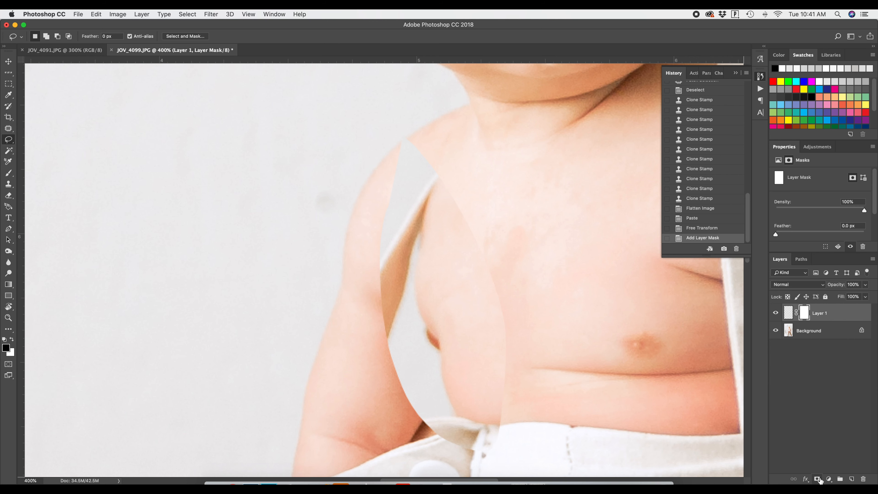
key(super+i)
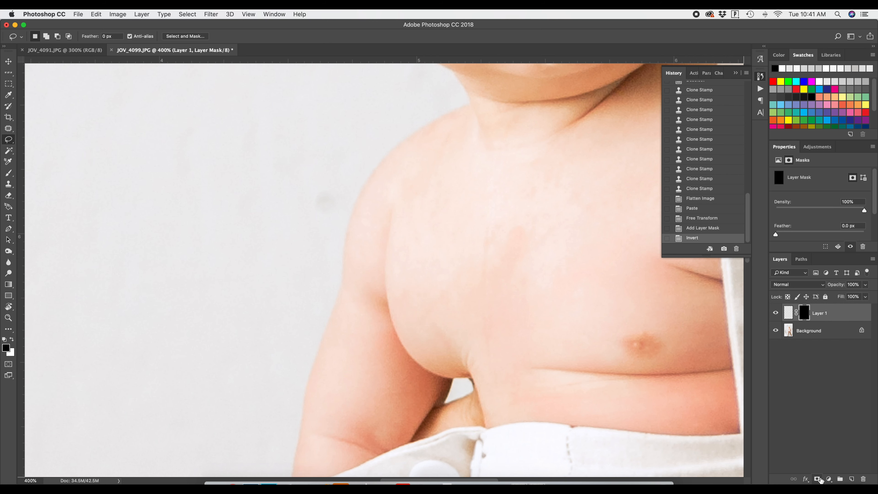
key(b)
scroll(446, 356, left, 2)
click(474, 376)
key(x)
mouse_move(473, 376)
mouse_down()
mouse_move(486, 403)
mouse_move(474, 372)
mouse_move(488, 410)
mouse_move(467, 401)
mouse_move(446, 370)
mouse_move(464, 397)
mouse_move(447, 372)
mouse_up()
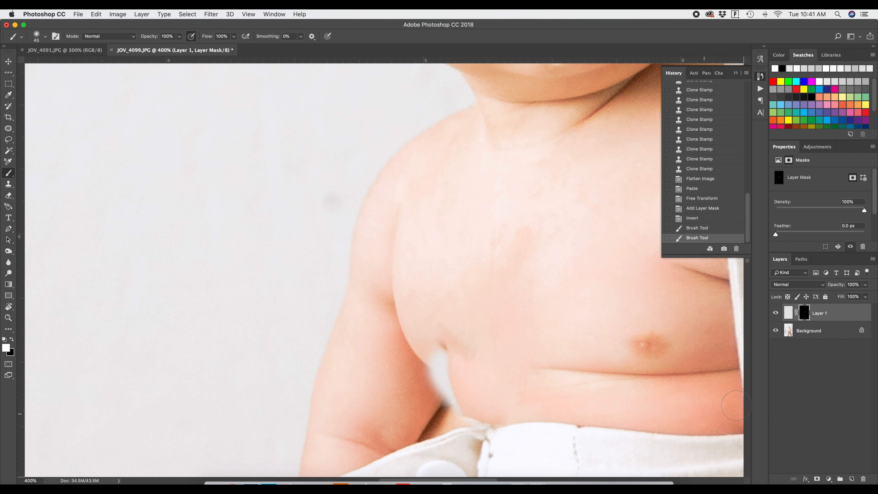
Shift the pasted torso image slightly outward and down, and rotate it to -9.52 degrees
click(787, 314)
key(ctrl+t)
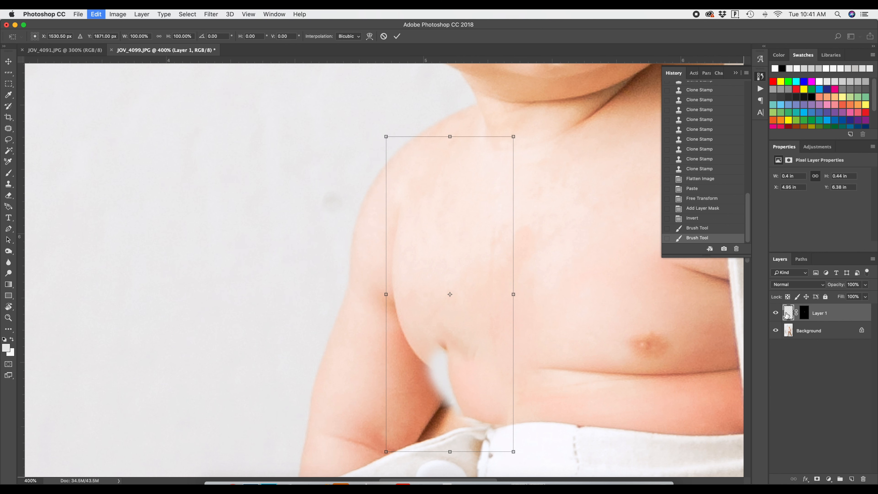
drag(496, 364, 482, 374)
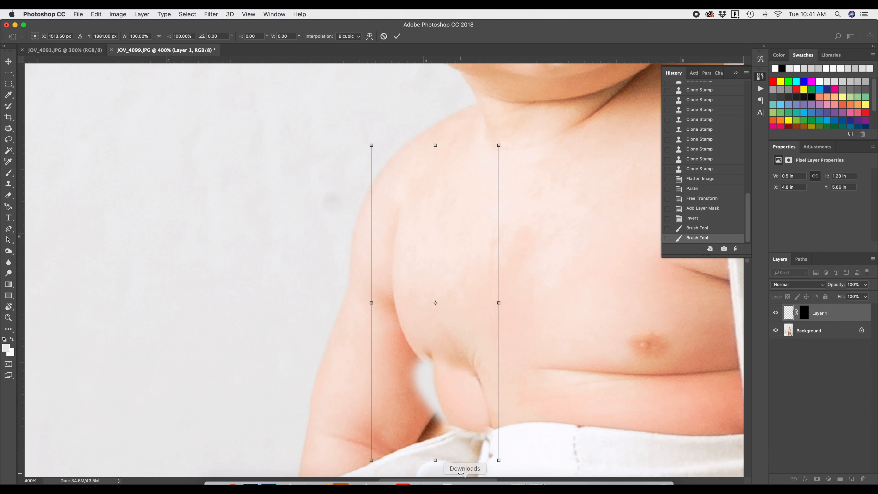
drag(460, 471, 486, 464)
drag(468, 414, 454, 420)
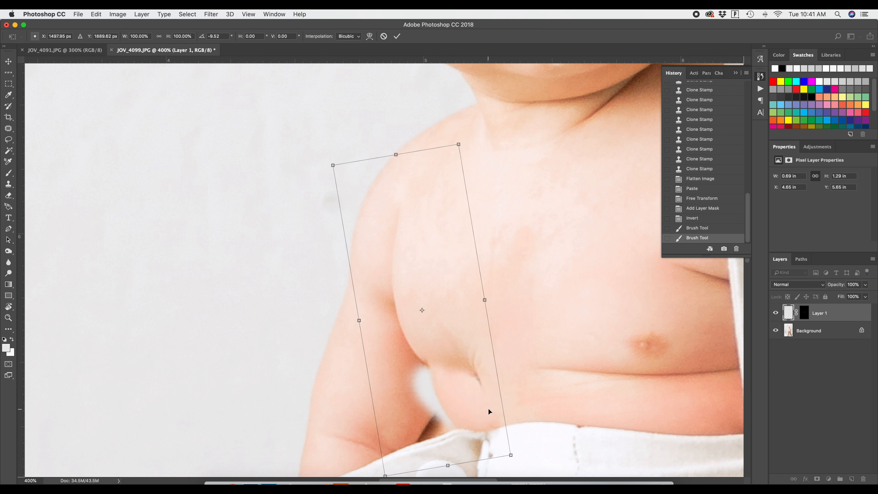
key(Return)
Undo the stray stroke on the layer image and paint white on Layer 1's mask to smooth the waist skin
mouse_move(484, 378)
mouse_down()
mouse_move(458, 344)
mouse_move(461, 360)
mouse_up()
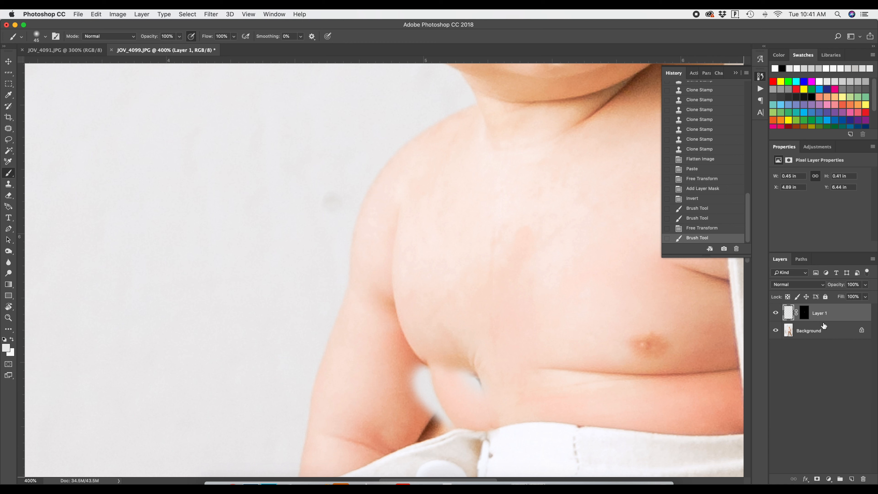
key(super+z)
click(805, 312)
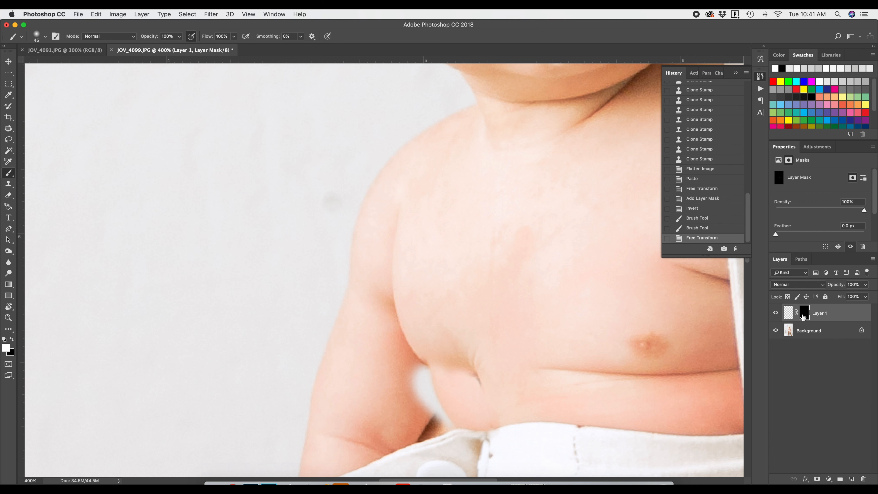
mouse_move(456, 353)
mouse_down()
mouse_move(451, 364)
mouse_move(425, 335)
mouse_move(449, 355)
mouse_up()
mouse_move(491, 398)
mouse_down()
mouse_move(486, 411)
mouse_move(498, 415)
mouse_up()
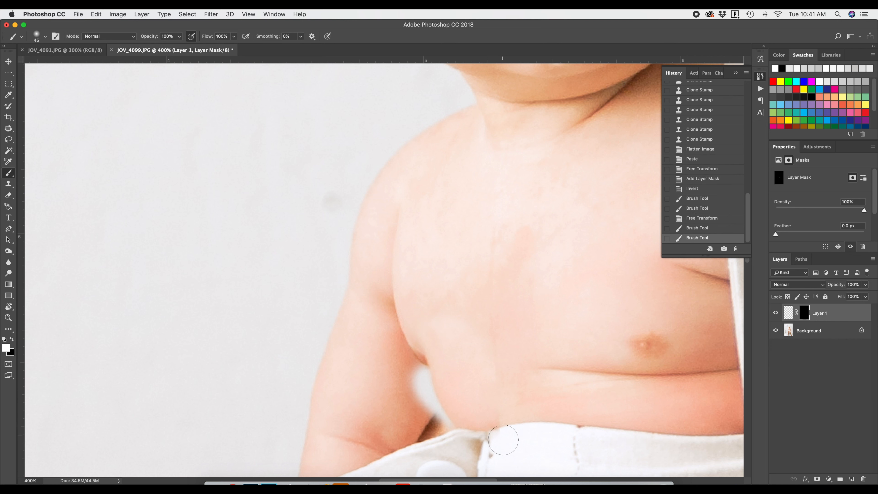
Refine Layer 1's mask where the skin meets the waistband with a 25 px brush, using black, then white
key(x)
key(bracketleft)
key(bracketleft)
drag(503, 390, 497, 429)
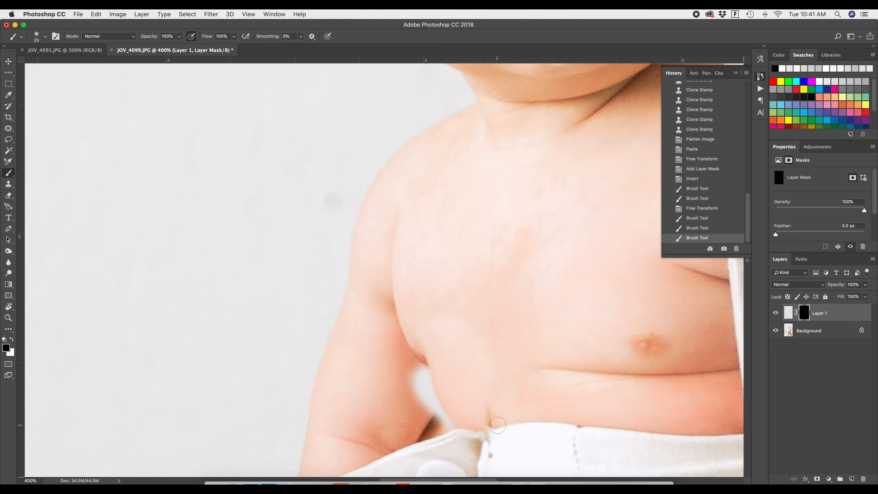
key(x)
click(483, 404)
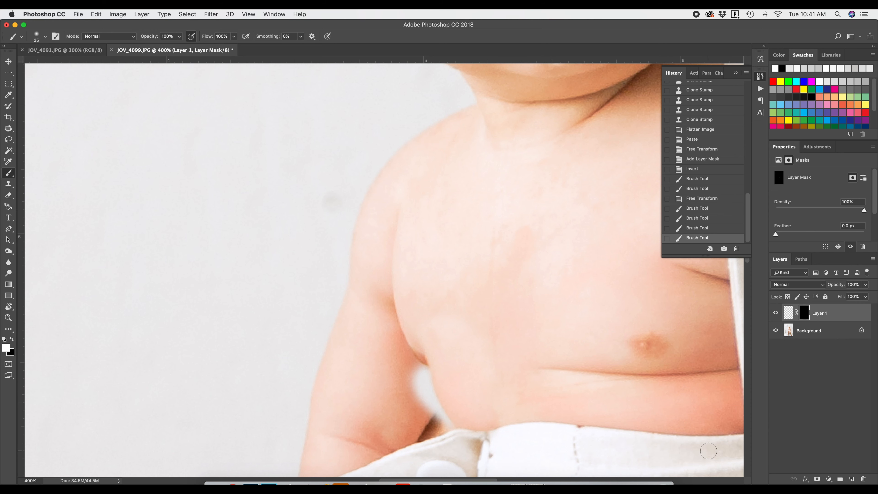
Dab white on Layer 1's mask above the waist to blend the pasted skin into the lower chest
click(454, 342)
click(464, 322)
click(485, 326)
click(481, 312)
click(467, 308)
click(449, 311)
click(439, 319)
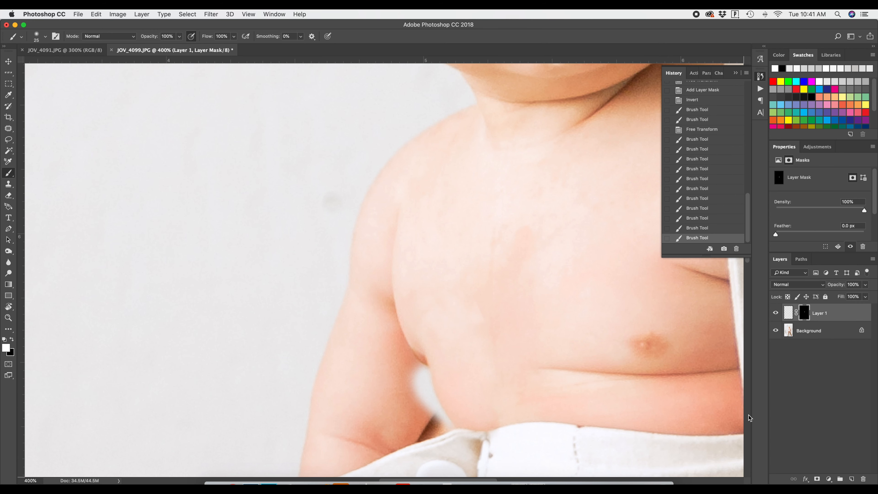
Sharpen the arm's inner edge and the gap beside the waist on Layer 1's mask with a smaller brush
key(x)
key(bracketleft)
key(bracketleft)
key(bracketleft)
key(bracketleft)
scroll(425, 370, down, 1)
mouse_move(414, 360)
mouse_down()
mouse_move(415, 395)
mouse_move(427, 367)
mouse_move(427, 402)
mouse_move(428, 377)
mouse_move(448, 422)
mouse_move(435, 418)
mouse_move(427, 427)
mouse_move(439, 403)
mouse_up()
key(x)
key(bracketleft)
key(bracketleft)
key(bracketleft)
scroll(447, 419, down, 5)
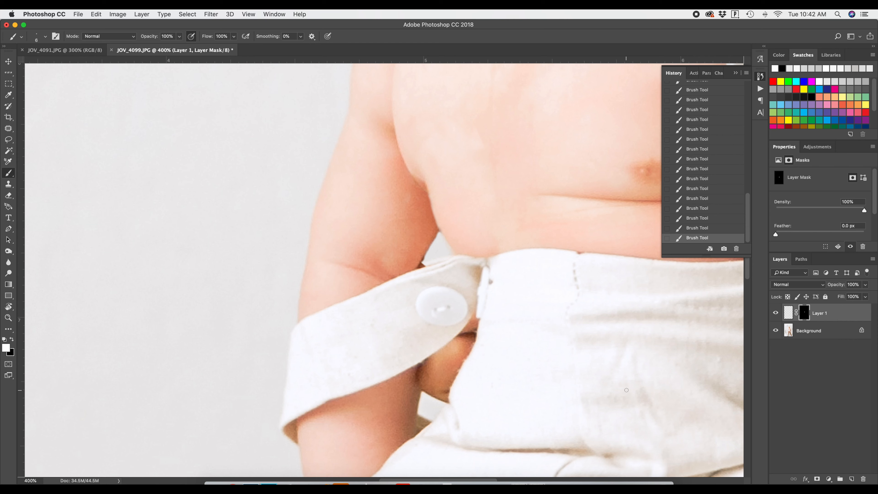
Compare the photo at 100% with Layer 1 hidden and shown to check the torso repair
key(super+minus)
key(super+minus)
key(super+minus)
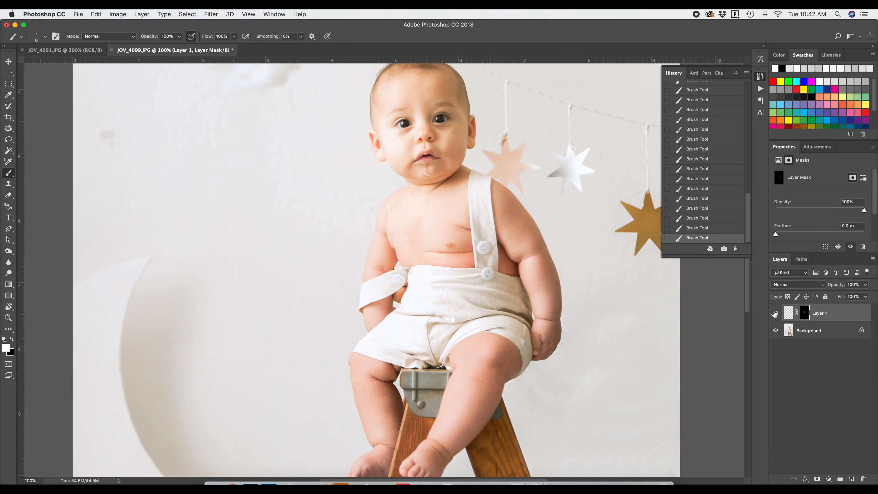
click(775, 314)
click(775, 314)
click(776, 314)
click(775, 314)
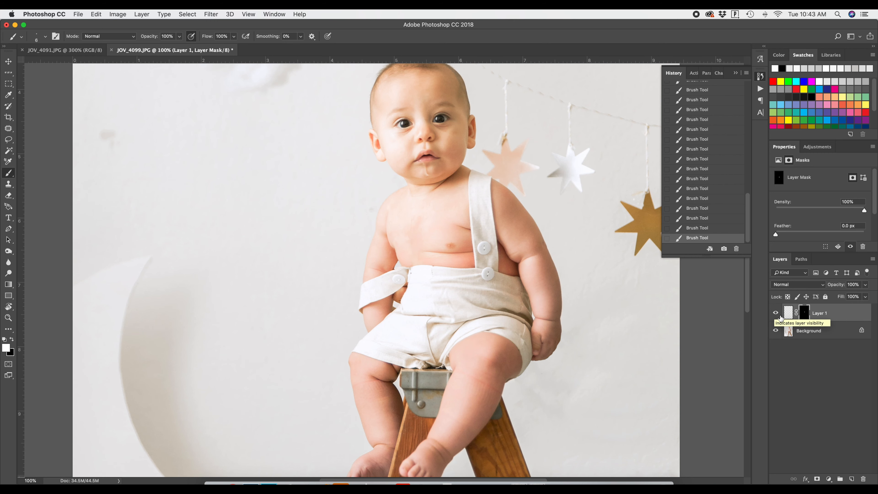
In JOV_4091.JPG, clear the old selection and lasso the waist, side of the shorts and adjoining wall
click(61, 50)
drag(441, 244, 447, 248)
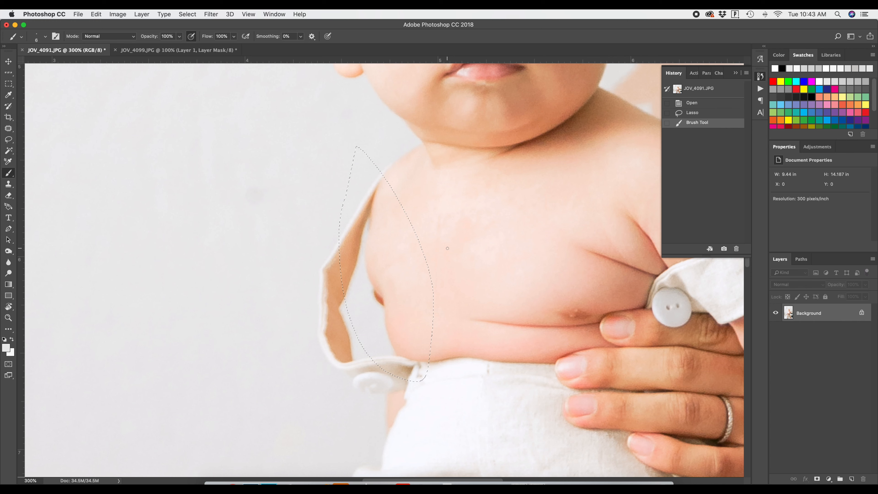
key(super+z)
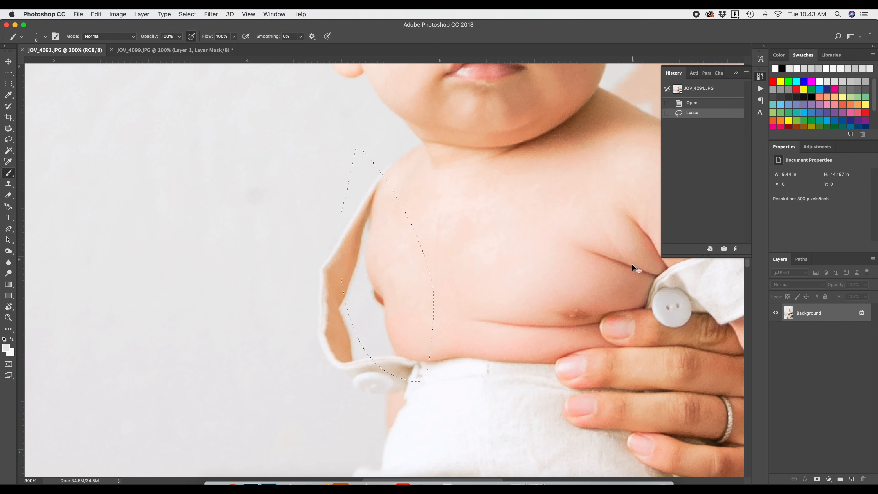
key(super+d)
scroll(613, 257, down, 10)
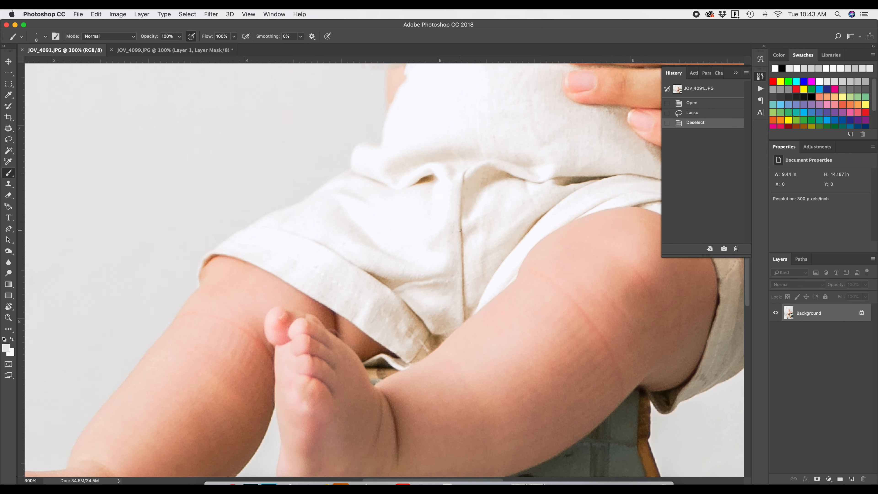
scroll(460, 230, up, 5)
scroll(461, 230, up, 3)
key(l)
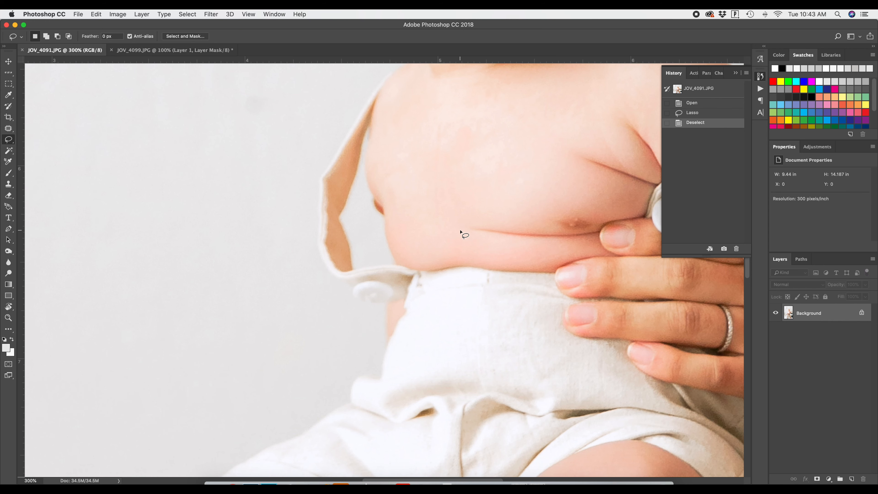
mouse_move(450, 232)
mouse_down()
mouse_move(272, 403)
mouse_move(518, 249)
mouse_up()
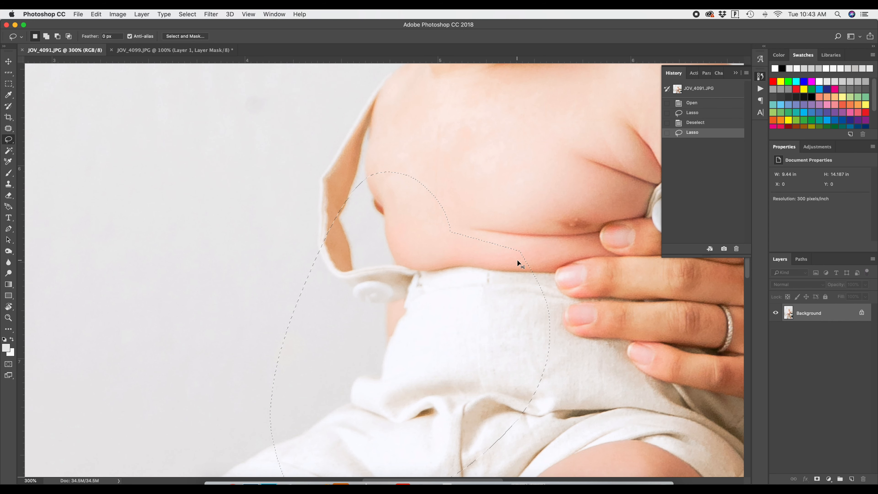
Flatten JOV_4099.JPG and duplicate its background onto a new layer
click(187, 49)
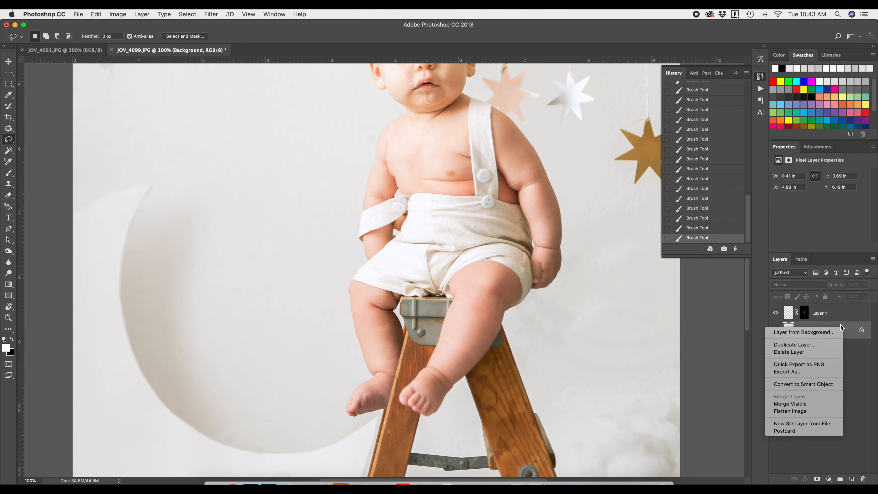
click(829, 411)
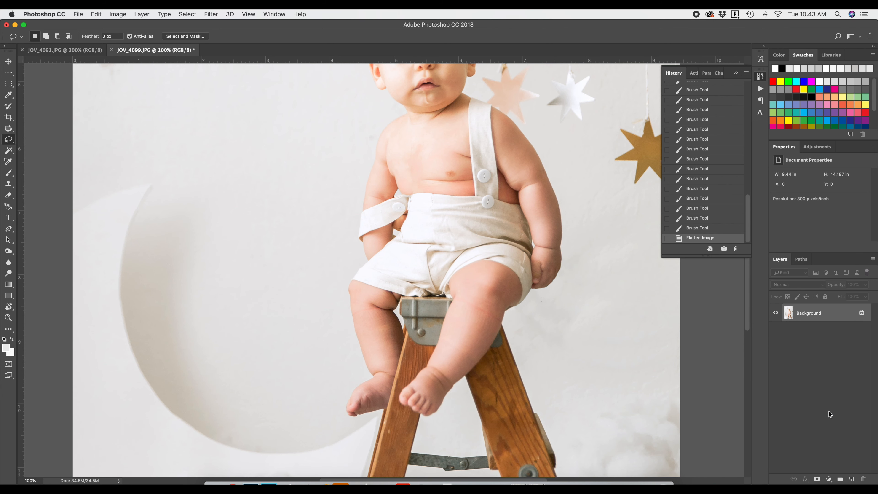
key(super+j)
key(super+plus)
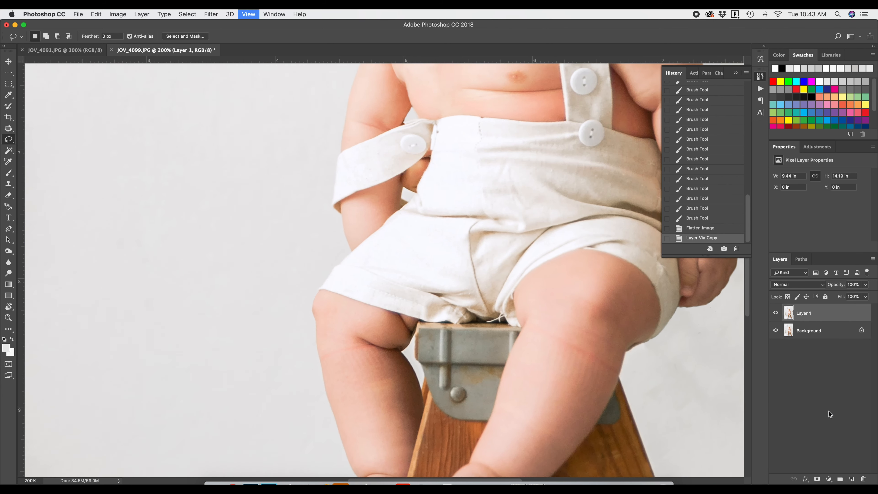
key(super+plus)
scroll(653, 372, up, 5)
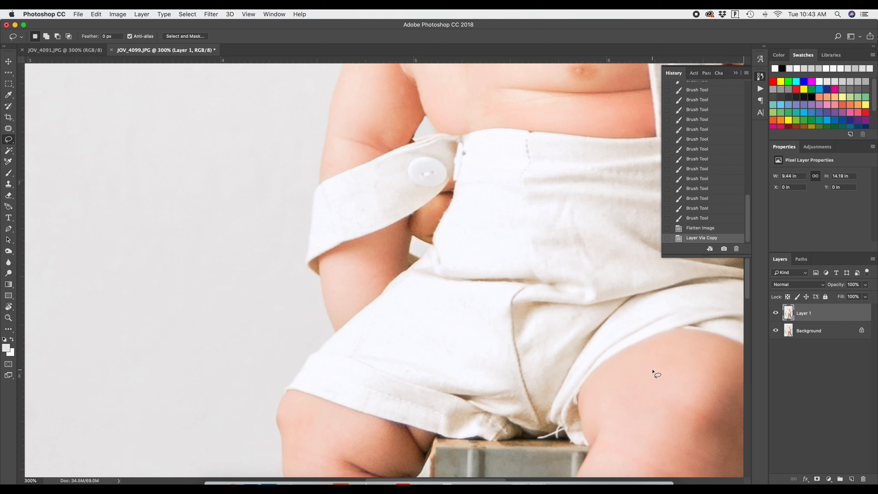
Paste the shorts piece, lower its layer opacity to 61%, and align it with the baby's waistband and shorts
key(super+v)
key(super+t)
drag(455, 227, 536, 173)
drag(844, 288, 820, 290)
mouse_move(530, 265)
mouse_down()
mouse_move(519, 263)
mouse_move(527, 268)
mouse_up()
drag(619, 312, 624, 298)
drag(546, 305, 562, 316)
key(Return)
key(l)
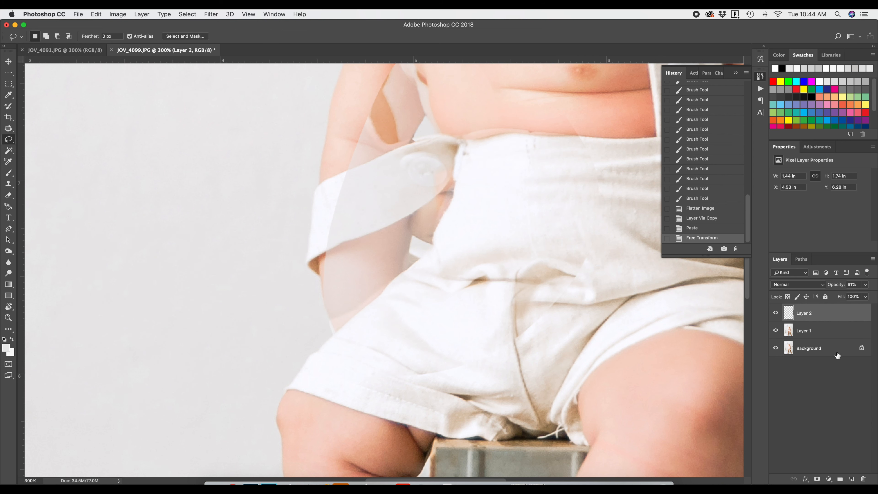
Restore Layer 2 to full opacity and give it an inverted layer mask
drag(832, 284, 876, 307)
mouse_move(804, 302)
mouse_down()
mouse_move(789, 299)
mouse_move(854, 313)
mouse_up()
key(super+shift+m)
key(super+i)
key(b)
Paint white on Layer 2's mask below the strap to replace the adult's finger with wall and shorts edge
drag(426, 242, 437, 222)
mouse_move(448, 189)
mouse_down()
mouse_move(421, 232)
mouse_move(415, 215)
mouse_move(411, 239)
mouse_up()
drag(416, 133, 424, 121)
key(super+plus)
key(super+plus)
key(super+plus)
scroll(443, 193, up, 5)
key(bracketleft)
key(bracketleft)
key(bracketleft)
drag(457, 153, 442, 176)
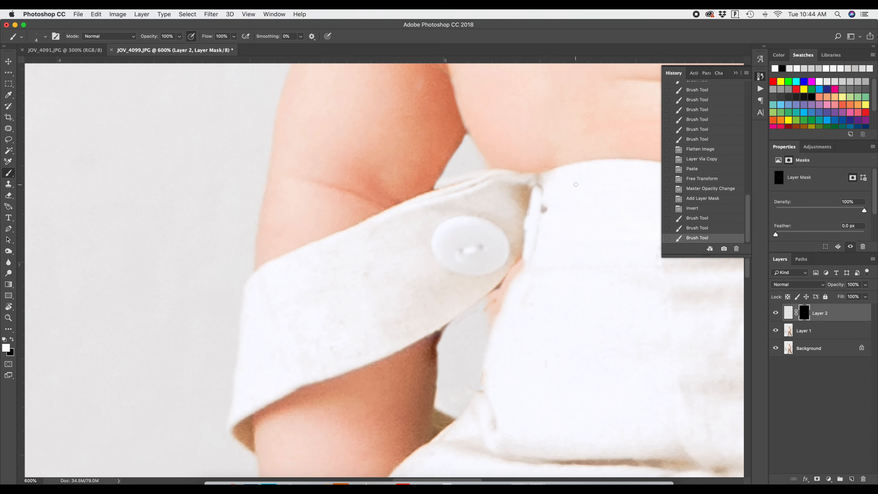
Touch up Layer 2's mask along the lower gap between arm and shorts, and compare with the layer hidden
scroll(446, 222, down, 4)
drag(441, 225, 439, 277)
drag(453, 279, 453, 293)
key(super+minus)
key(super+minus)
key(super+minus)
key(super+minus)
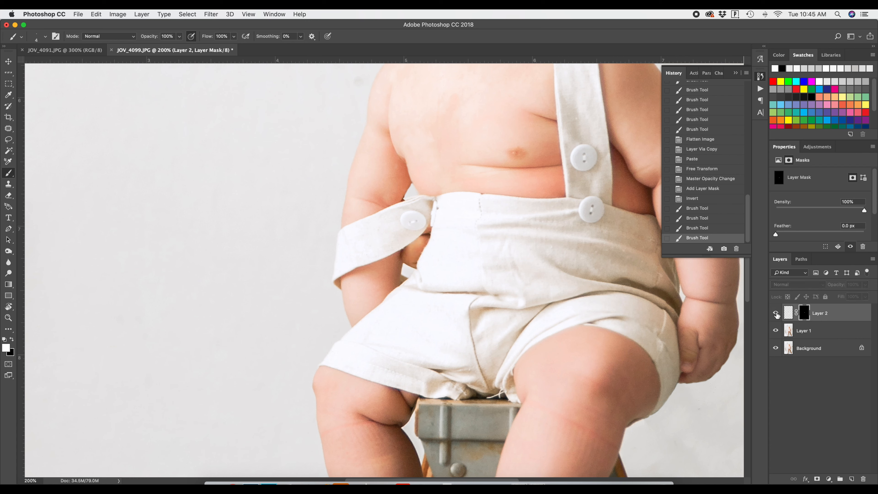
scroll(586, 270, up, 2)
click(403, 276)
Flatten the layers and duplicate the merged background for further cleanup
right_click(810, 348)
click(788, 433)
key(super+j)
Clone white fabric over the skin-coloured remnants along the shorts' side edge below the strap button at 60% opacity
key(super+plus)
key(super+plus)
key(super+plus)
key(super+plus)
scroll(528, 314, up, 3)
key(s)
alt+click(529, 313)
drag(522, 280, 513, 299)
drag(512, 297, 501, 320)
drag(504, 311, 490, 341)
scroll(560, 267, up, 3)
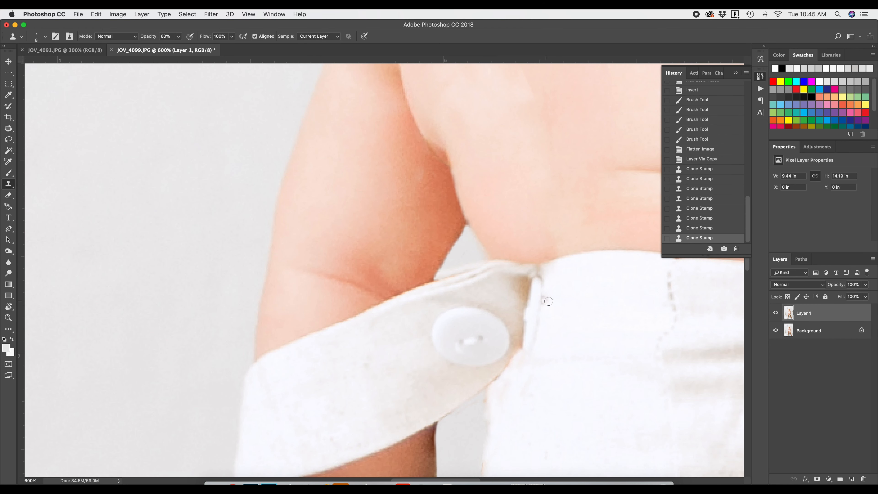
Patch the loose white thread at the shorts' hem above the ladder top with nearby fabric, and clear the selection
scroll(572, 309, right, 5)
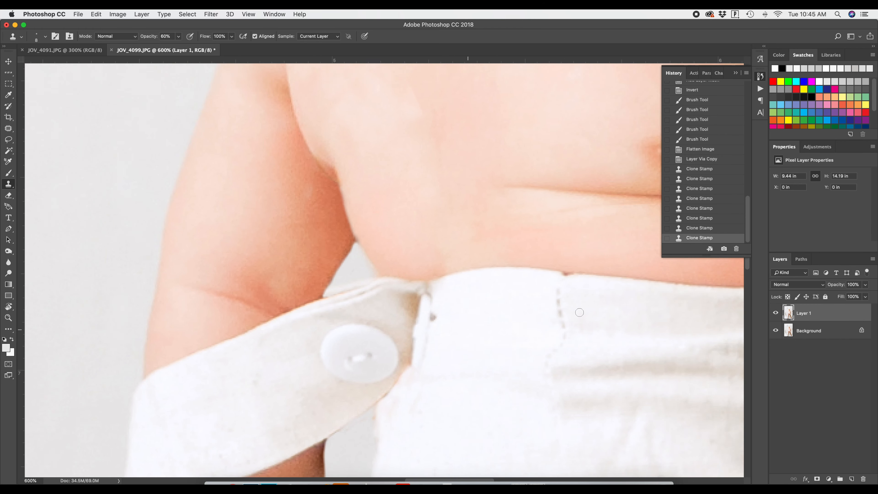
scroll(577, 312, down, 10)
scroll(606, 317, down, 7)
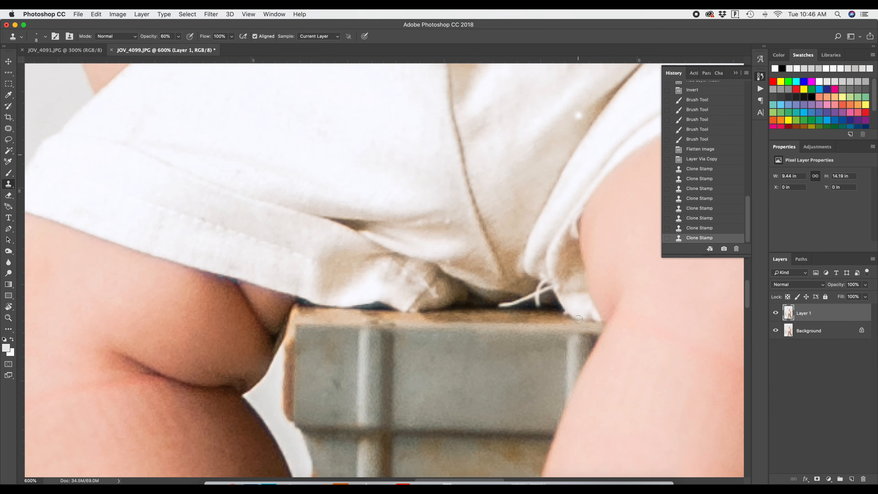
key(j)
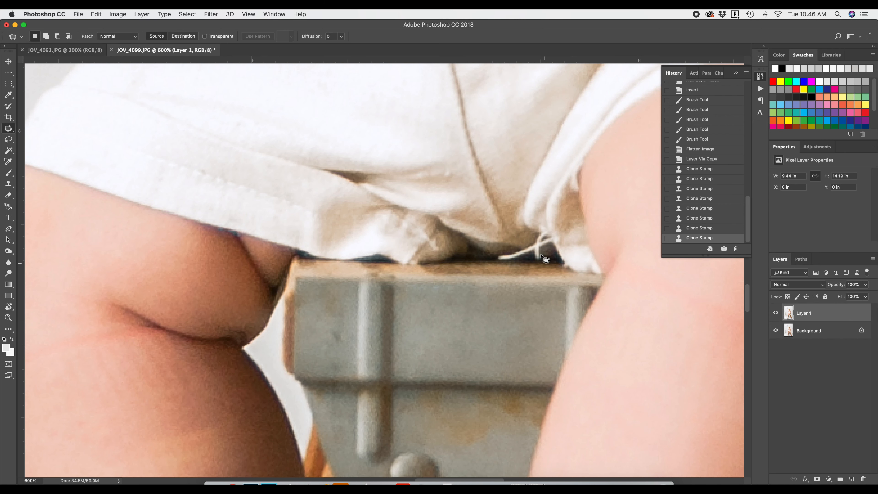
mouse_move(530, 235)
mouse_down()
mouse_move(495, 250)
mouse_move(499, 259)
mouse_move(526, 263)
mouse_move(548, 250)
mouse_move(554, 232)
mouse_move(529, 216)
mouse_up()
key(ctrl+d)
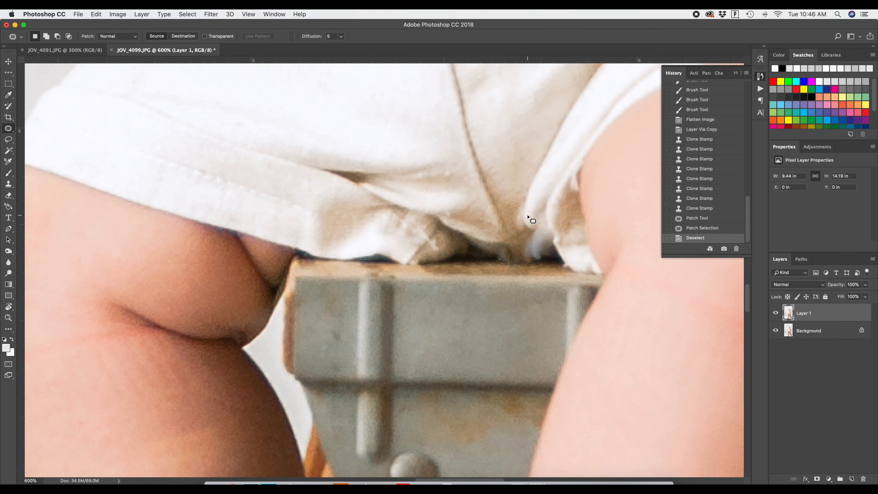
Examine the feet, ladder legs, metal brace and backdrop at 600%, and review the whole photo at reduced magnification
scroll(563, 232, down, 10)
scroll(564, 232, right, 4)
scroll(569, 236, down, 10)
scroll(568, 236, right, 5)
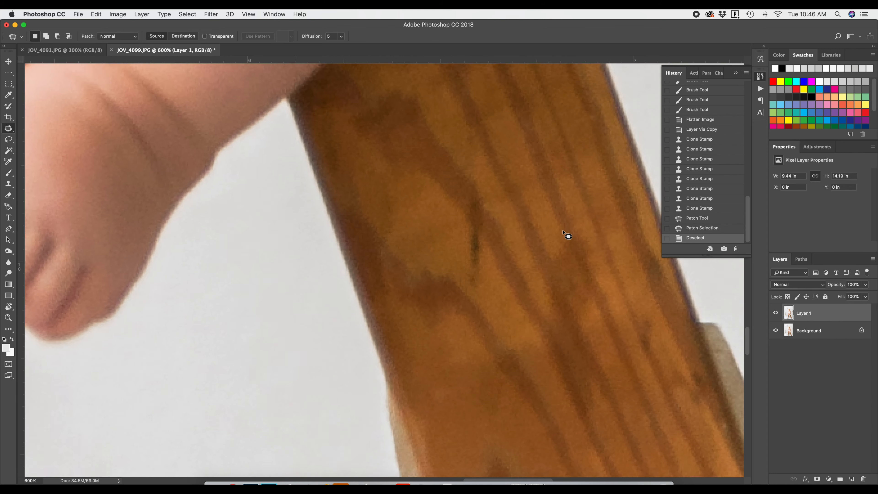
scroll(569, 236, left, 10)
scroll(569, 236, down, 3)
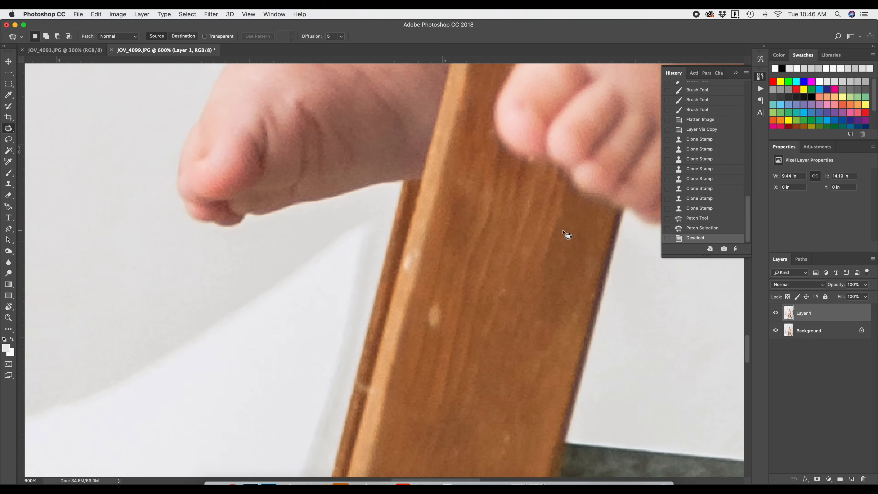
scroll(569, 237, right, 10)
scroll(569, 236, down, 5)
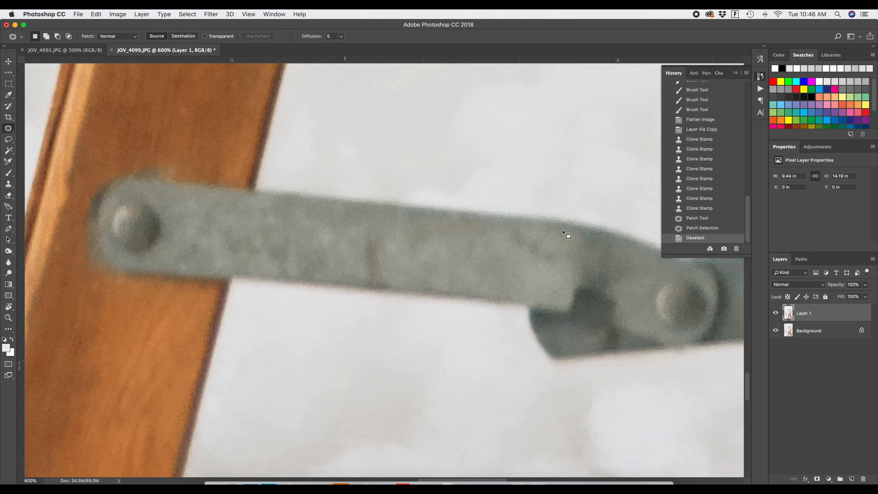
scroll(568, 236, left, 5)
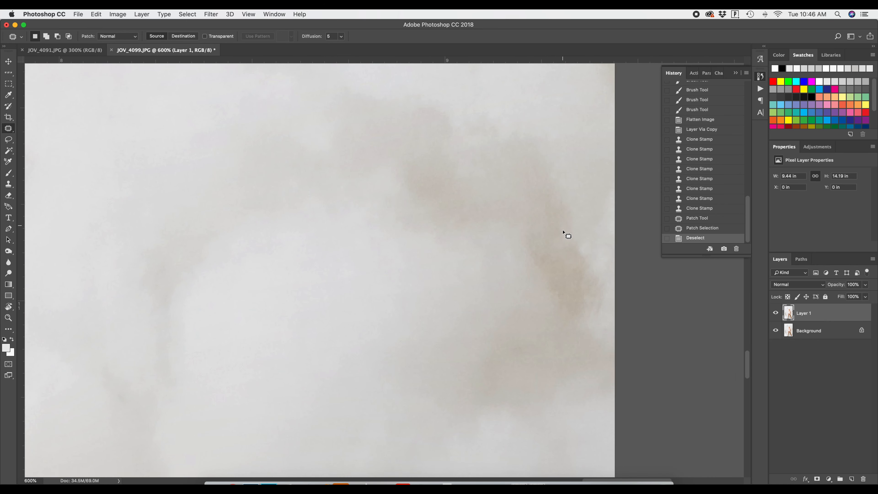
key(super+minus)
key(super+minus)
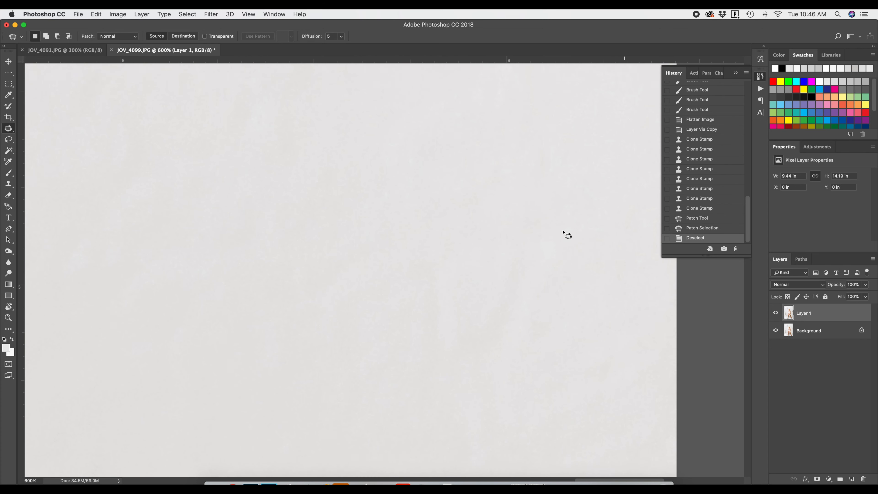
key(super+minus)
key(super+minus)
key(super+minus)
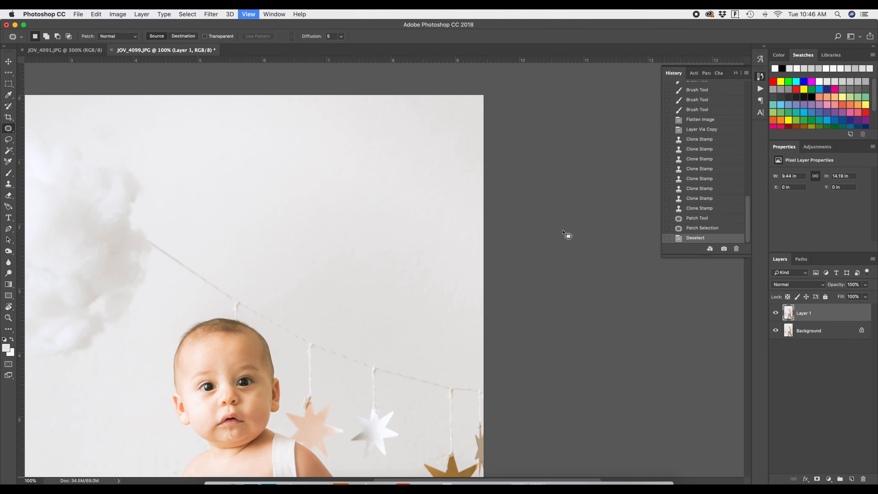
key(super+minus)
key(super+minus)
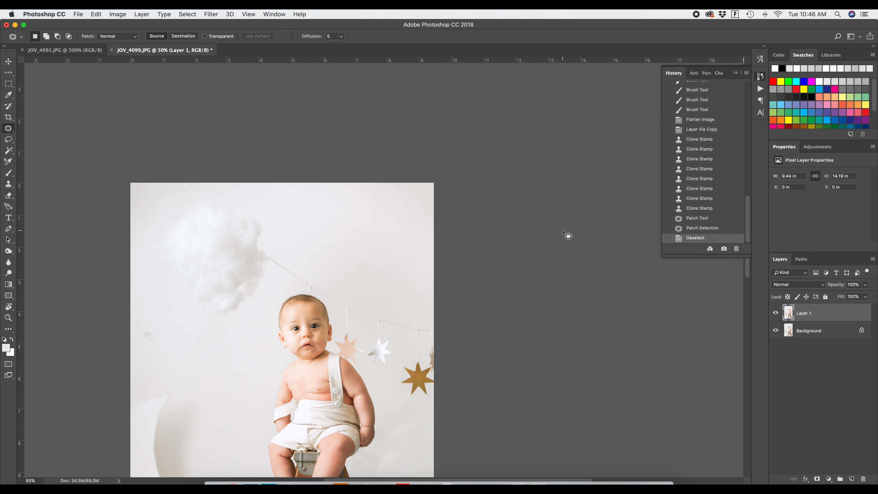
scroll(568, 236, down, 5)
scroll(569, 237, down, 1)
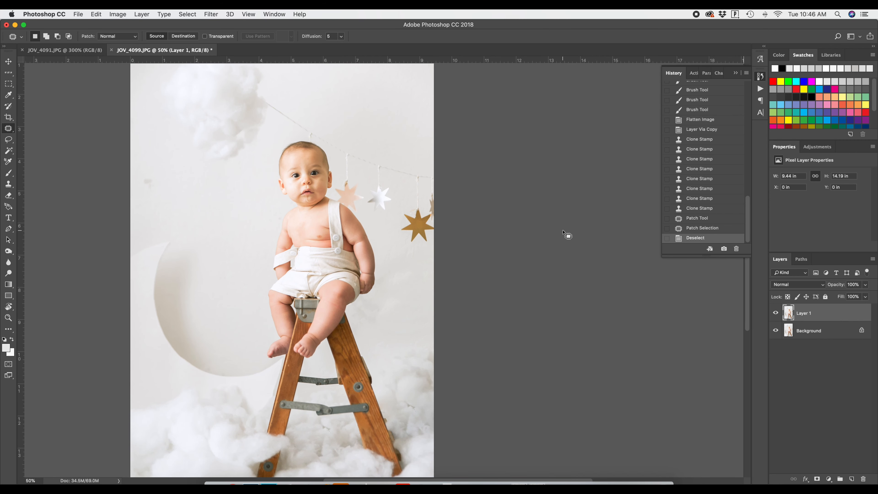
key(super+minus)
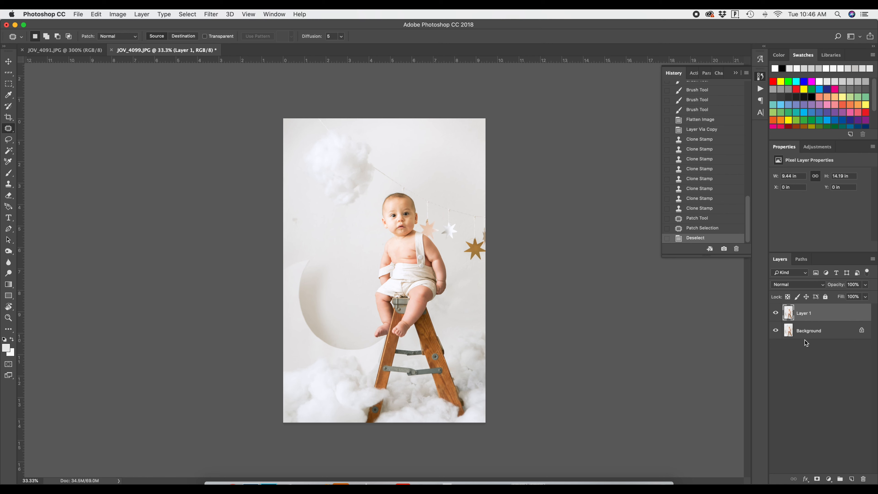
Flatten the image into a single background layer and save a history snapshot of the finished retouch
right_click(823, 332)
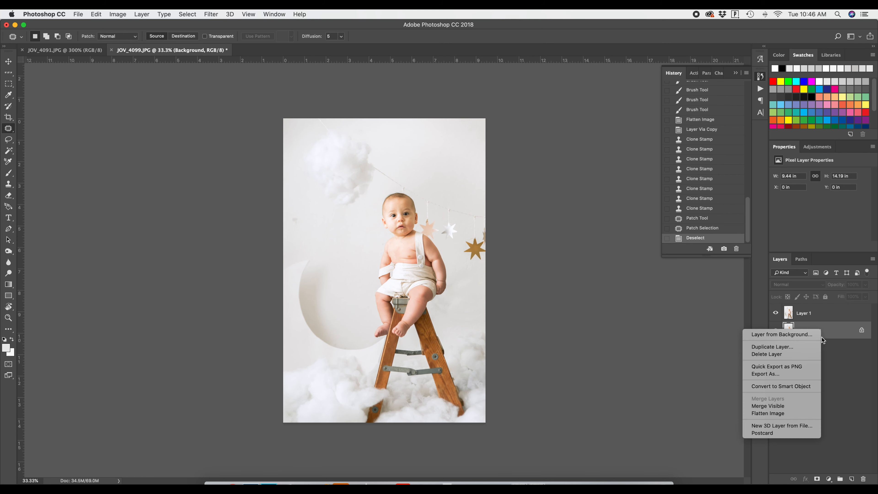
key(Return)
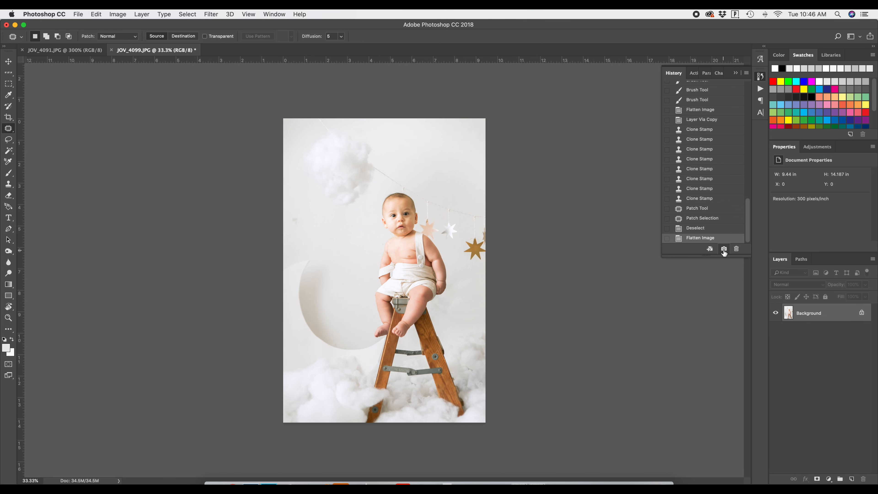
click(725, 250)
Compare the original JOV_4099.JPG history state with the finished retouch, returning to Snapshot 5
click(697, 89)
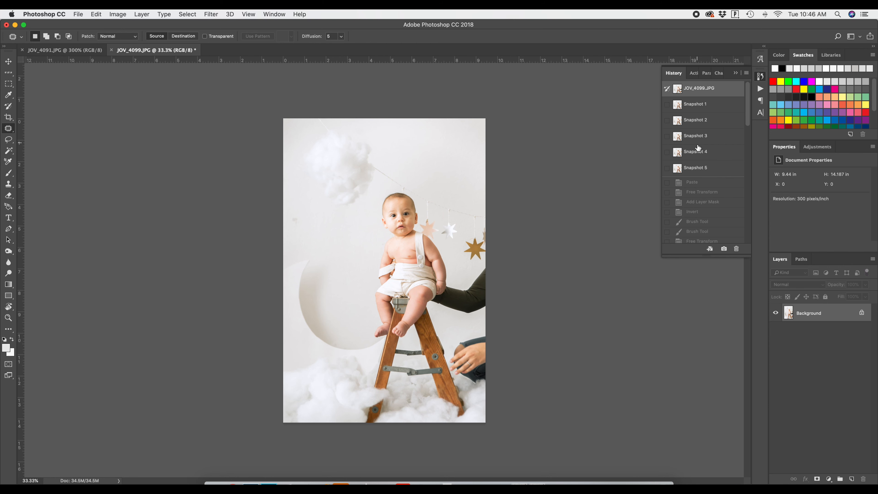
click(700, 169)
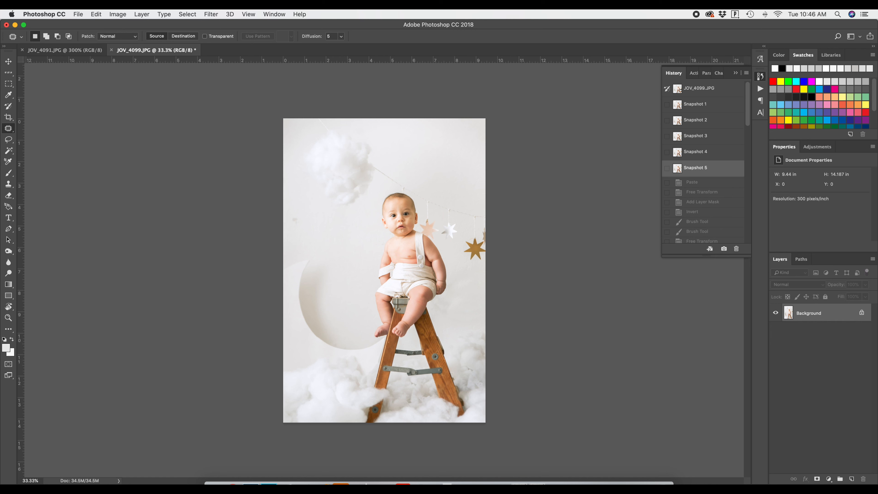
click(421, 483)
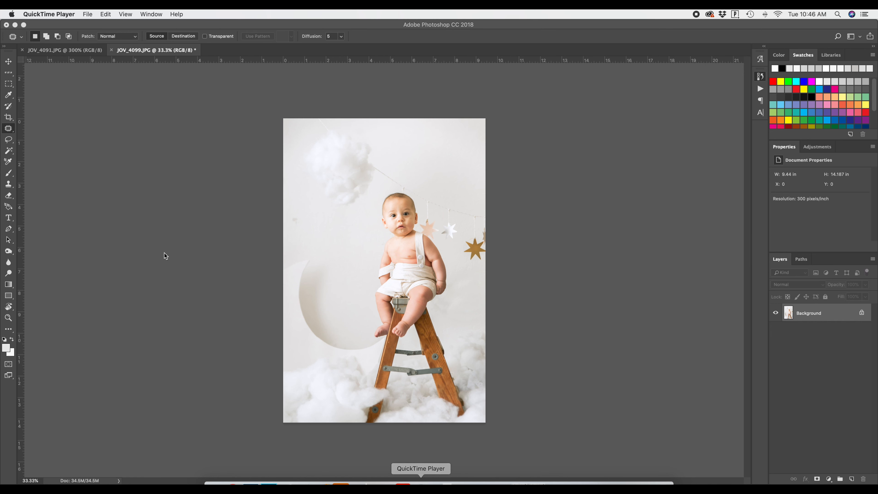